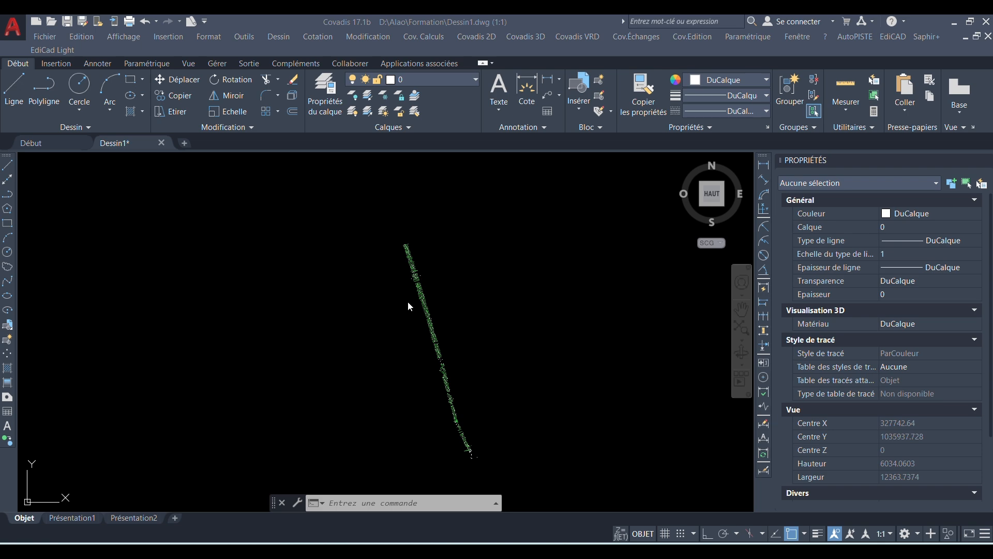
Examine the survey points and their labels along the road corridor, from the northern part down to the southern end
{"action": "scroll", "coordinate": [414, 304], "scroll_direction": "up", "scroll_amount": 8}
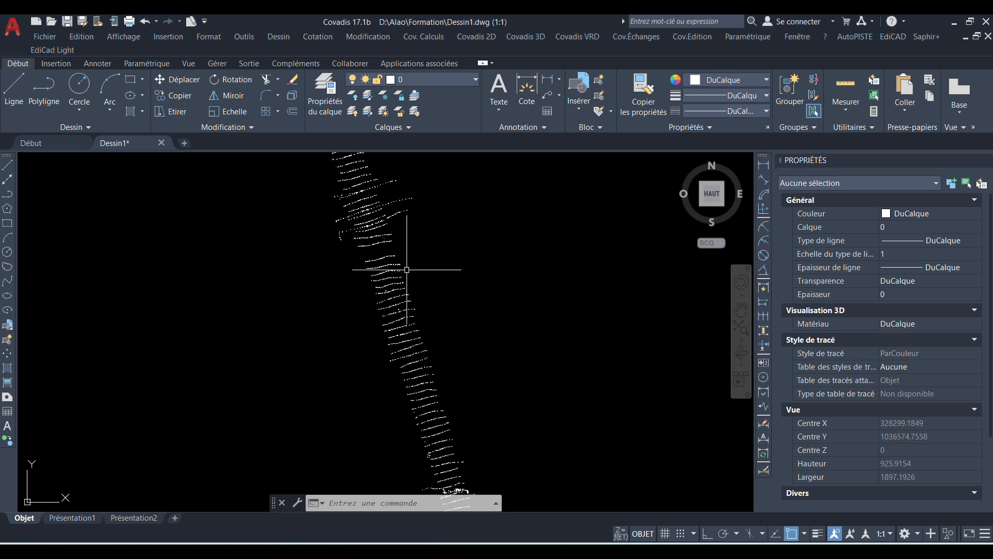
{"action": "scroll", "coordinate": [407, 269], "scroll_direction": "up", "scroll_amount": 15}
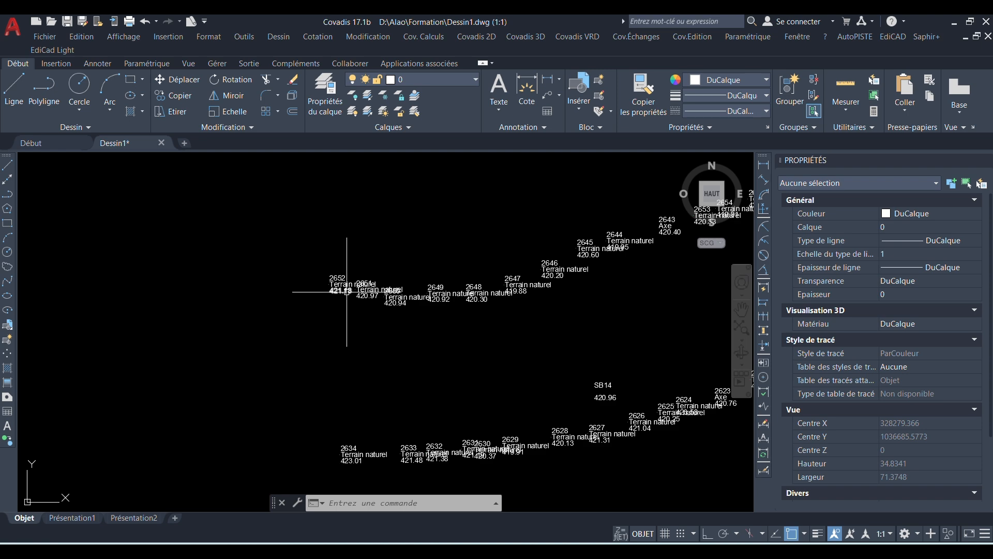
{"action": "scroll", "coordinate": [346, 290], "scroll_direction": "down", "scroll_amount": 19}
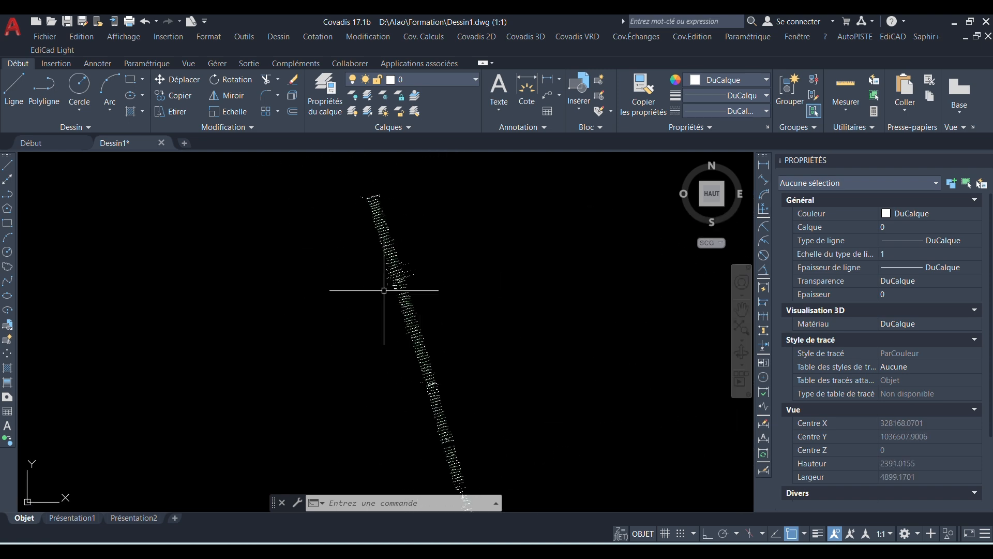
{"action": "scroll", "coordinate": [384, 290], "scroll_direction": "up", "scroll_amount": 19}
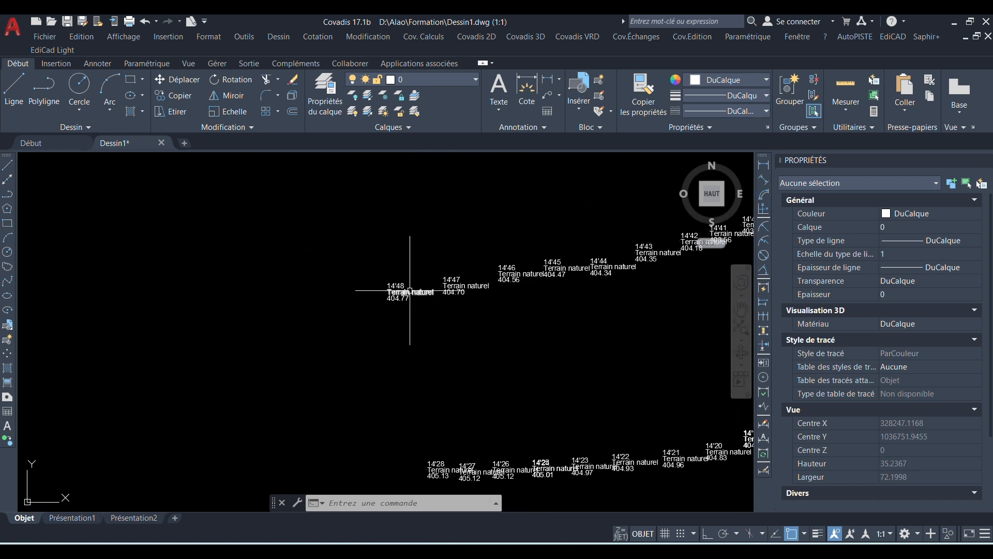
{"action": "scroll", "coordinate": [368, 311], "scroll_direction": "down", "scroll_amount": 19}
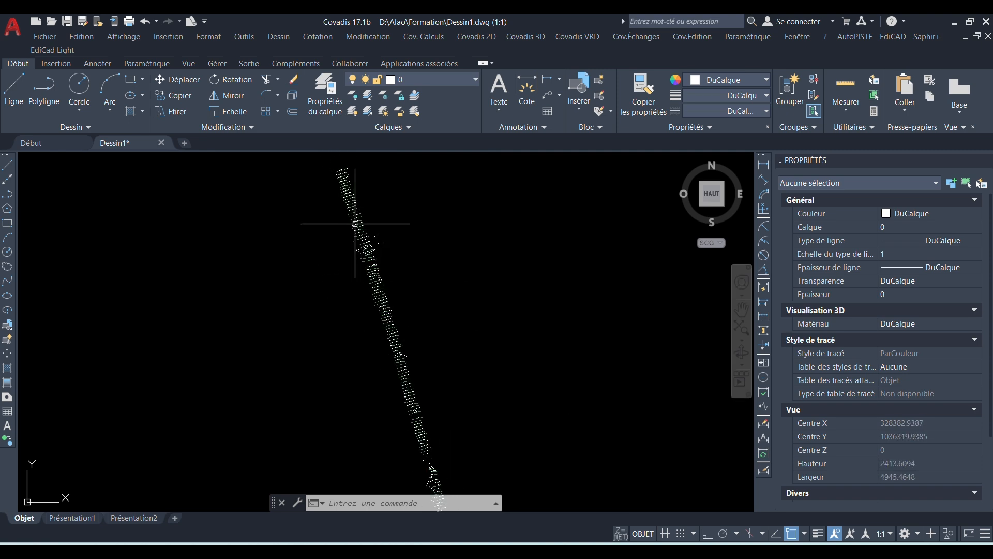
{"action": "scroll", "coordinate": [356, 223], "scroll_direction": "down", "scroll_amount": 6}
{"action": "scroll", "coordinate": [401, 334], "scroll_direction": "up", "scroll_amount": 6}
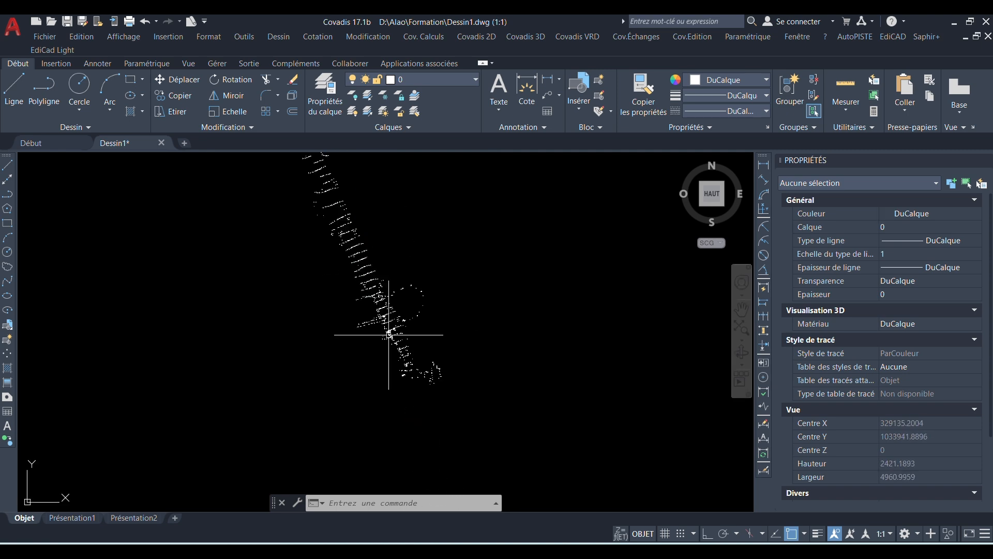
{"action": "scroll", "coordinate": [389, 335], "scroll_direction": "up", "scroll_amount": 4}
{"action": "scroll", "coordinate": [421, 268], "scroll_direction": "down", "scroll_amount": 6}
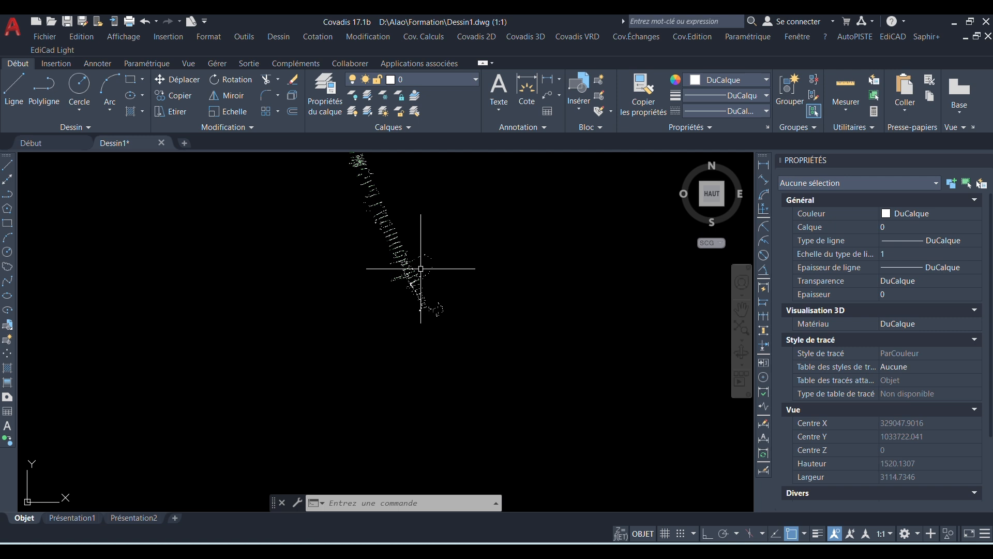
{"action": "scroll", "coordinate": [420, 268], "scroll_direction": "down", "scroll_amount": 8}
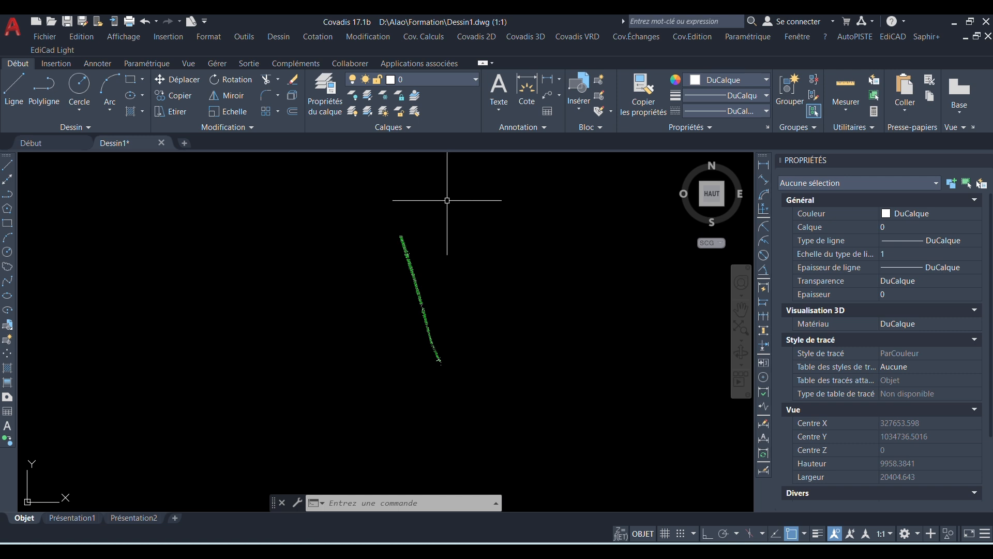
Start a polyline at the northern end of the road corridor, with object snap turned off
{"action": "left_click", "coordinate": [7, 208]}
{"action": "scroll", "coordinate": [399, 233], "scroll_direction": "up", "scroll_amount": 4}
{"action": "scroll", "coordinate": [401, 217], "scroll_direction": "up", "scroll_amount": 15}
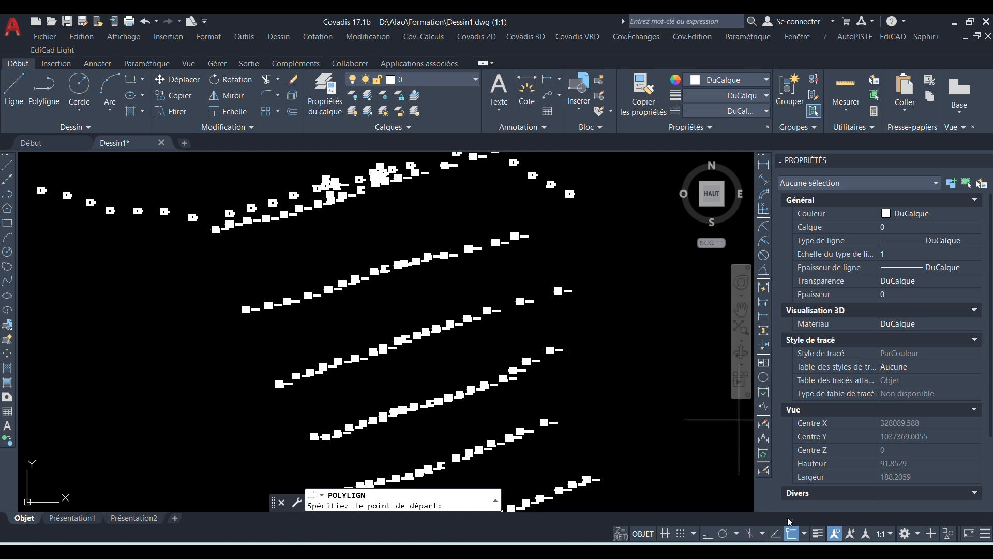
{"action": "left_click", "coordinate": [790, 534]}
{"action": "left_click", "coordinate": [352, 189]}
{"action": "scroll", "coordinate": [389, 199], "scroll_direction": "down", "scroll_amount": 11}
{"action": "scroll", "coordinate": [423, 310], "scroll_direction": "up", "scroll_amount": 4}
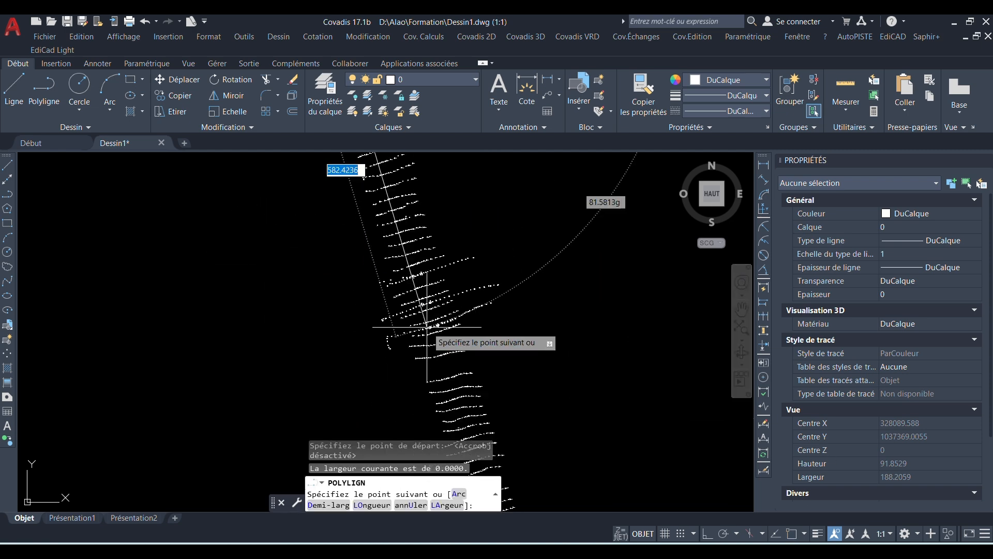
Extend the polyline southward through the middle of the surveyed cross-sections along the upper and central corridor
{"action": "left_click", "coordinate": [431, 329]}
{"action": "scroll", "coordinate": [437, 333], "scroll_direction": "down", "scroll_amount": 5}
{"action": "scroll", "coordinate": [460, 388], "scroll_direction": "up", "scroll_amount": 4}
{"action": "left_click", "coordinate": [489, 401]}
{"action": "scroll", "coordinate": [487, 232], "scroll_direction": "down", "scroll_amount": 6}
{"action": "scroll", "coordinate": [491, 321], "scroll_direction": "up", "scroll_amount": 5}
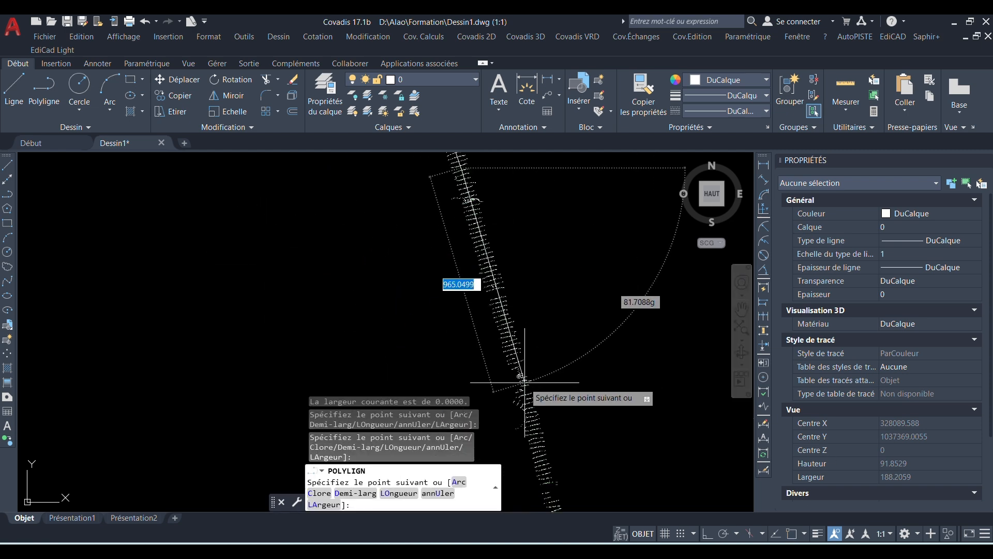
{"action": "left_click", "coordinate": [524, 391]}
{"action": "scroll", "coordinate": [529, 238], "scroll_direction": "down", "scroll_amount": 4}
{"action": "scroll", "coordinate": [555, 370], "scroll_direction": "up", "scroll_amount": 4}
{"action": "left_click", "coordinate": [531, 341]}
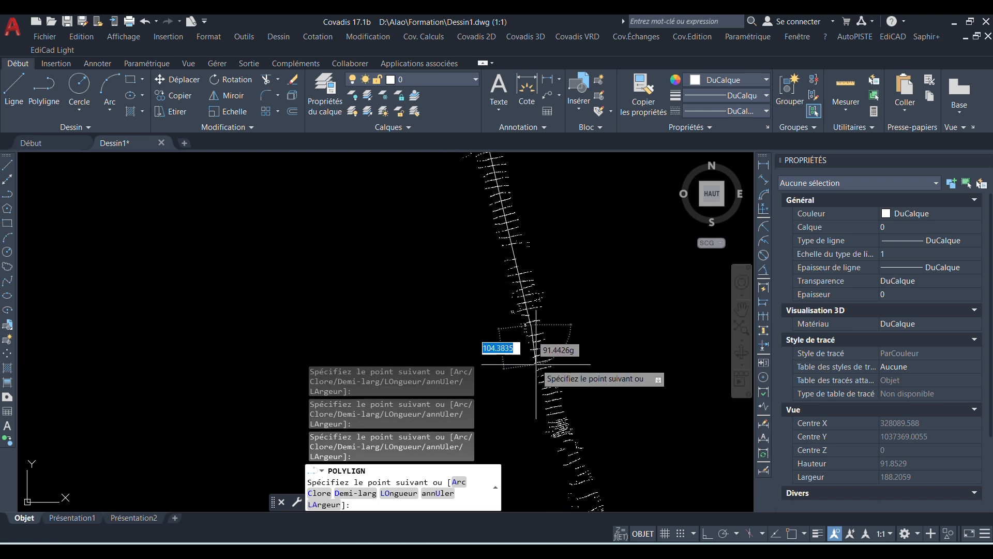
Continue the polyline through the bend and down the centre of the cross-sections near the southern end
{"action": "scroll", "coordinate": [539, 357], "scroll_direction": "up", "scroll_amount": 4}
{"action": "left_click", "coordinate": [531, 327]}
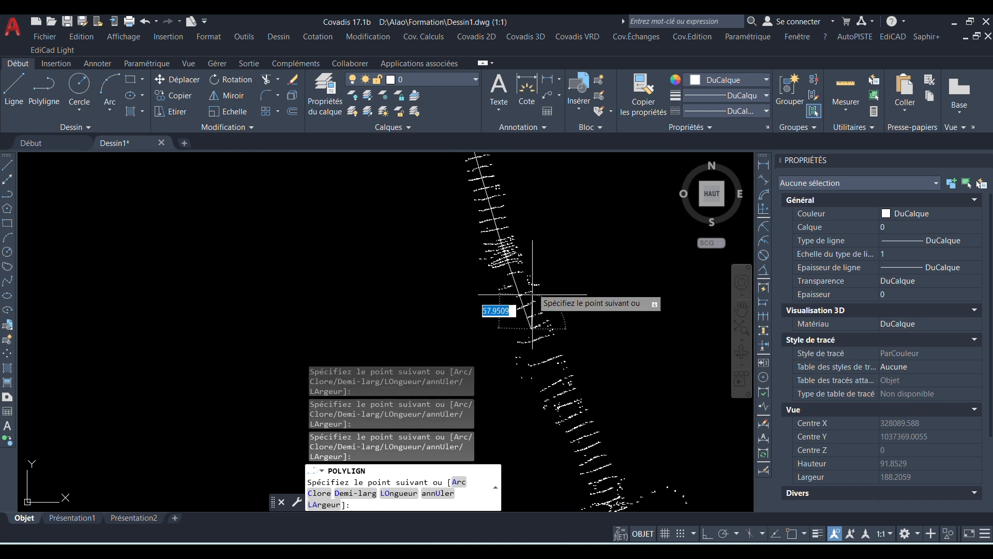
{"action": "scroll", "coordinate": [533, 294], "scroll_direction": "down", "scroll_amount": 4}
{"action": "scroll", "coordinate": [552, 358], "scroll_direction": "up", "scroll_amount": 4}
{"action": "left_click", "coordinate": [565, 347]}
{"action": "scroll", "coordinate": [539, 262], "scroll_direction": "down", "scroll_amount": 4}
{"action": "scroll", "coordinate": [572, 324], "scroll_direction": "up", "scroll_amount": 4}
{"action": "scroll", "coordinate": [571, 353], "scroll_direction": "up", "scroll_amount": 2}
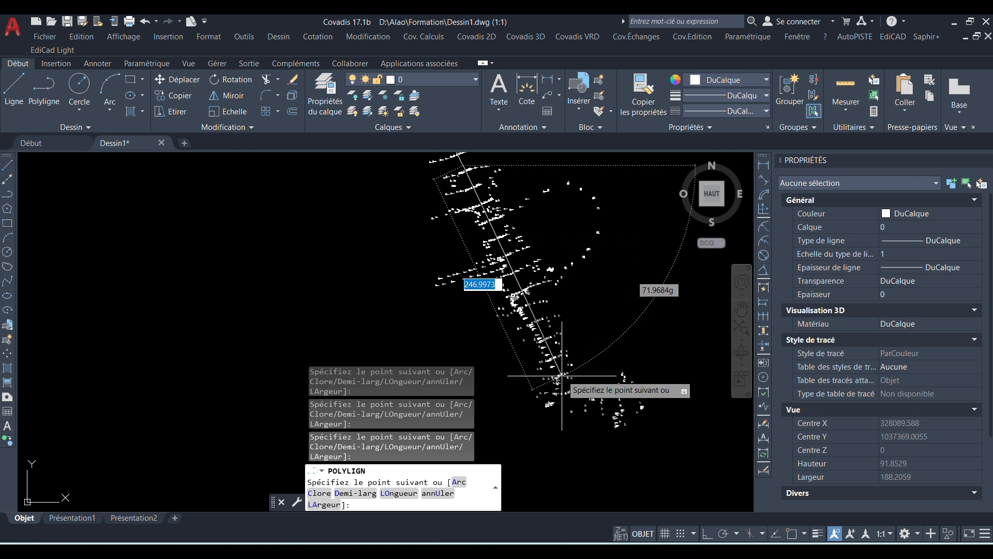
{"action": "scroll", "coordinate": [563, 382], "scroll_direction": "up", "scroll_amount": 5}
{"action": "left_click", "coordinate": [564, 375]}
Turn the polyline eastward at the southern end with short segments and finish it at the last group of points
{"action": "scroll", "coordinate": [565, 375], "scroll_direction": "down", "scroll_amount": 4}
{"action": "scroll", "coordinate": [607, 406], "scroll_direction": "up", "scroll_amount": 4}
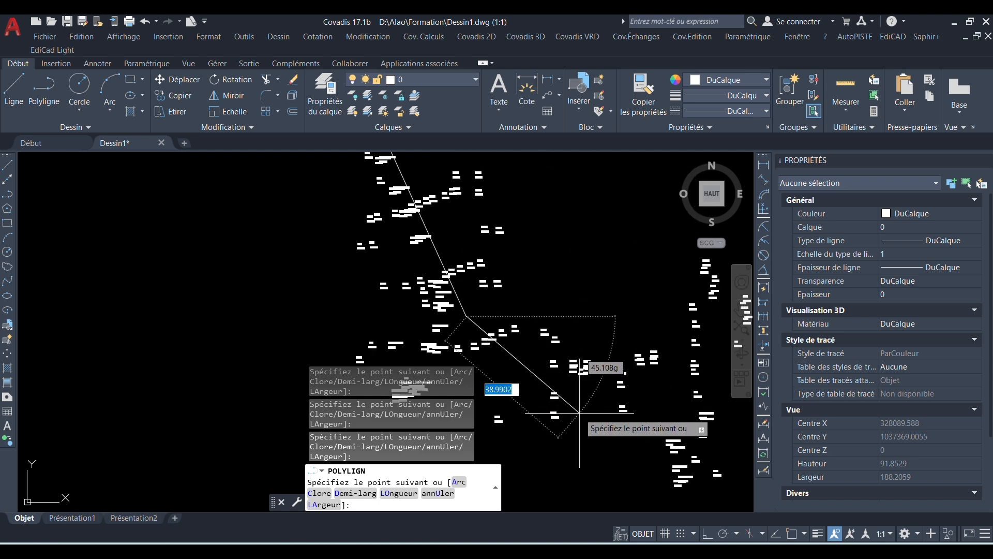
{"action": "left_click", "coordinate": [515, 376]}
{"action": "scroll", "coordinate": [641, 412], "scroll_direction": "down", "scroll_amount": 4}
{"action": "scroll", "coordinate": [581, 403], "scroll_direction": "up", "scroll_amount": 4}
{"action": "left_click", "coordinate": [581, 404]}
{"action": "scroll", "coordinate": [584, 409], "scroll_direction": "down", "scroll_amount": 4}
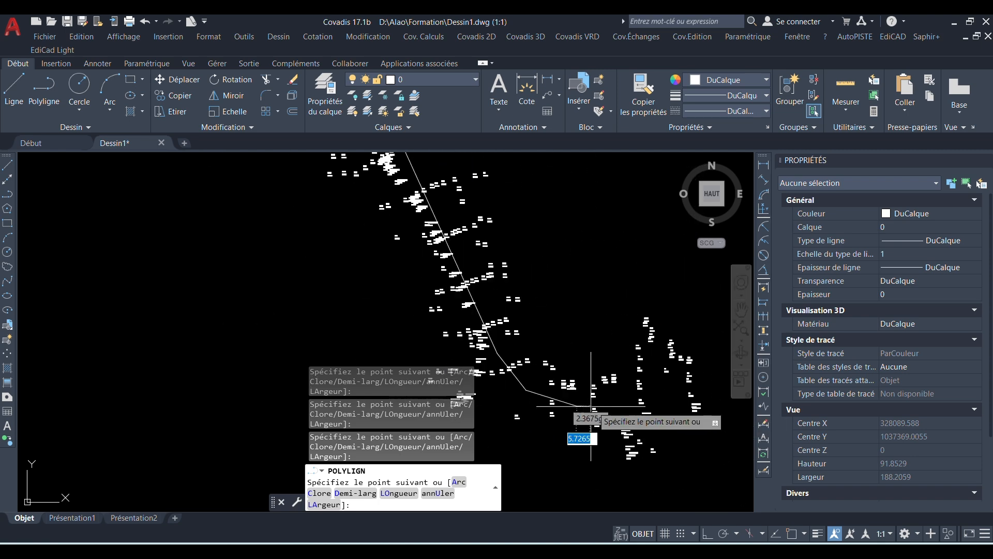
{"action": "scroll", "coordinate": [636, 396], "scroll_direction": "up", "scroll_amount": 3}
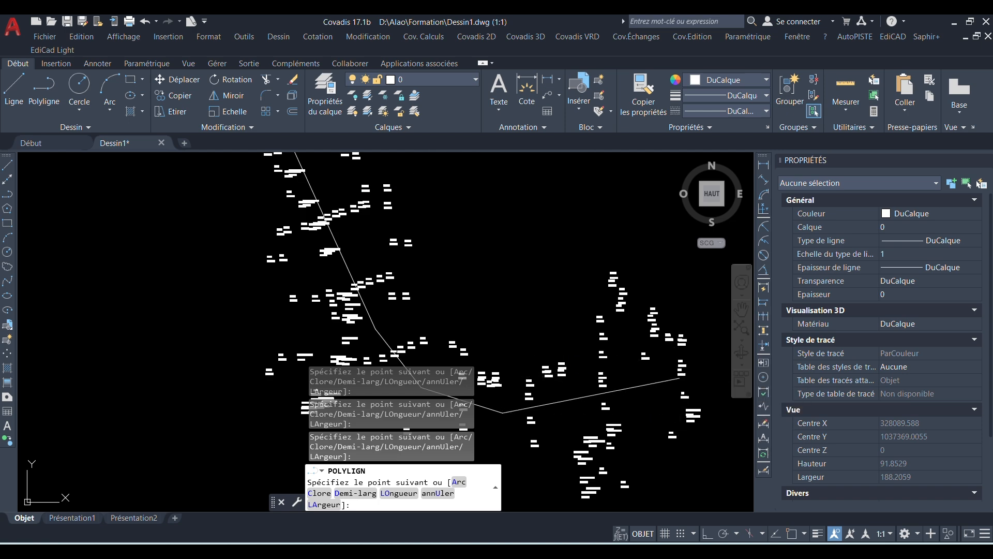
{"action": "right_click", "coordinate": [674, 344]}
{"action": "left_click", "coordinate": [719, 127]}
Display the AutoPISTE toolbar and place it above the drawing area
{"action": "scroll", "coordinate": [664, 263], "scroll_direction": "down", "scroll_amount": 10}
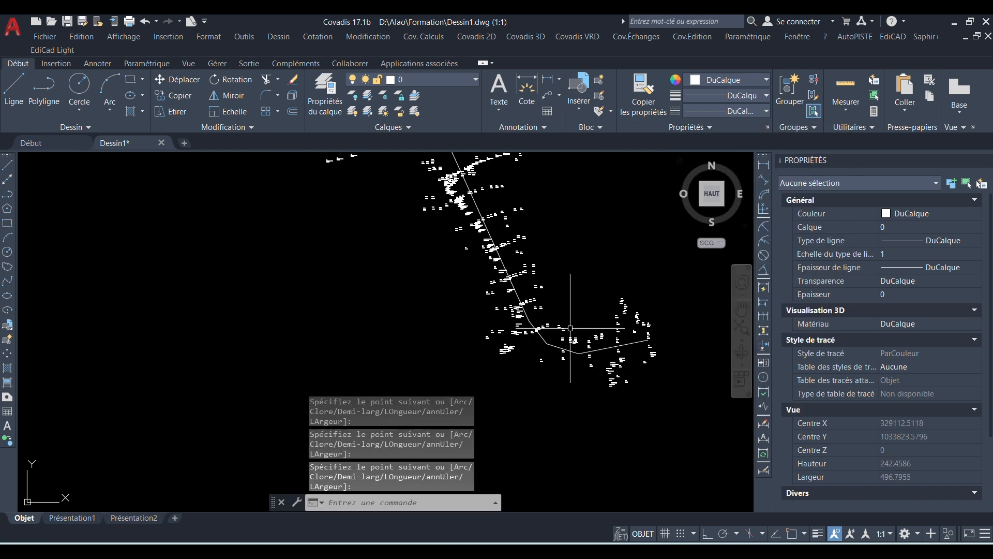
{"action": "scroll", "coordinate": [499, 300], "scroll_direction": "up", "scroll_amount": 6}
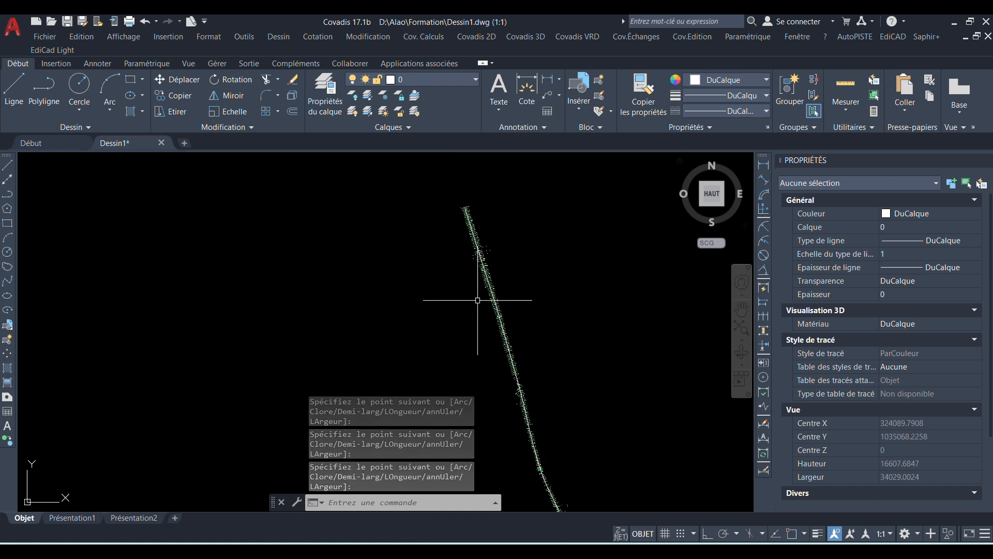
{"action": "left_click", "coordinate": [854, 36]}
{"action": "left_click", "coordinate": [852, 52]}
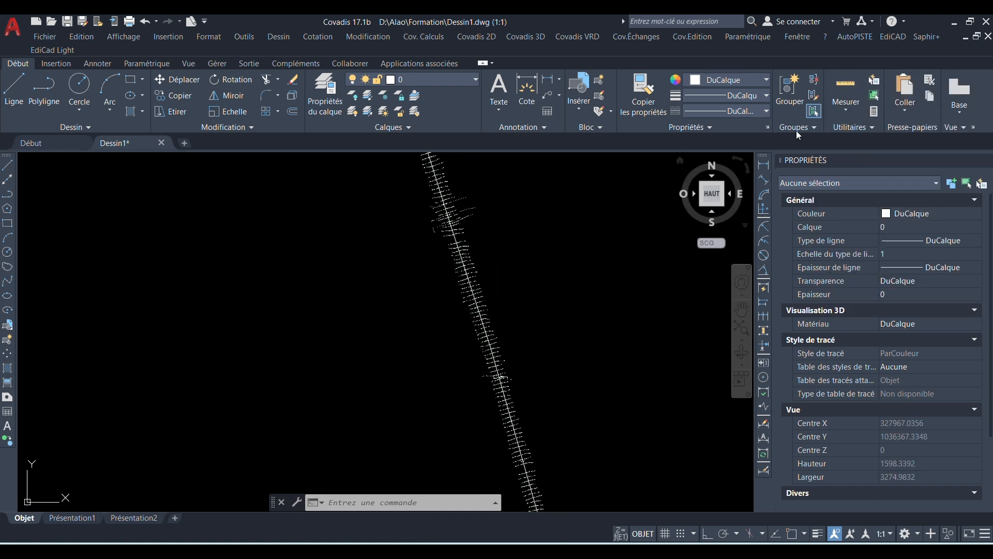
{"action": "left_click_drag", "start_coordinate": [692, 25], "coordinate": [669, 83]}
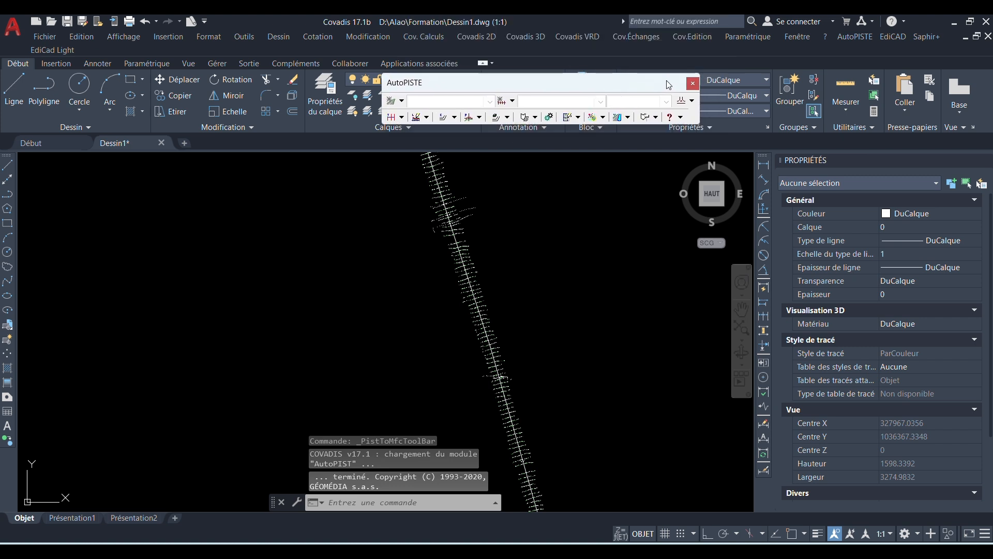
Create an AutoPISTE project named VOIRIE with layer prefix VR, using the drawing's internal TN data as reference terrain
{"action": "left_click", "coordinate": [402, 101]}
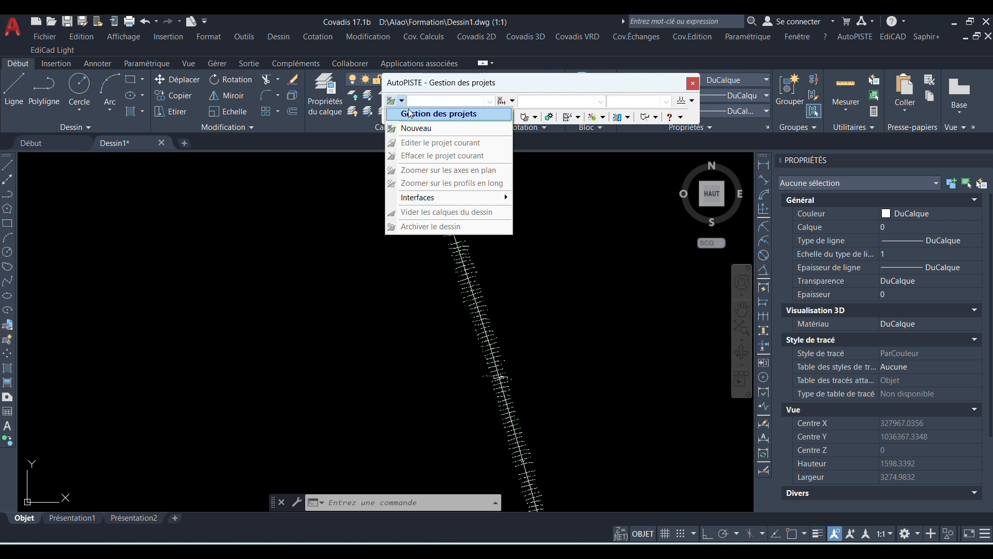
{"action": "left_click", "coordinate": [417, 129]}
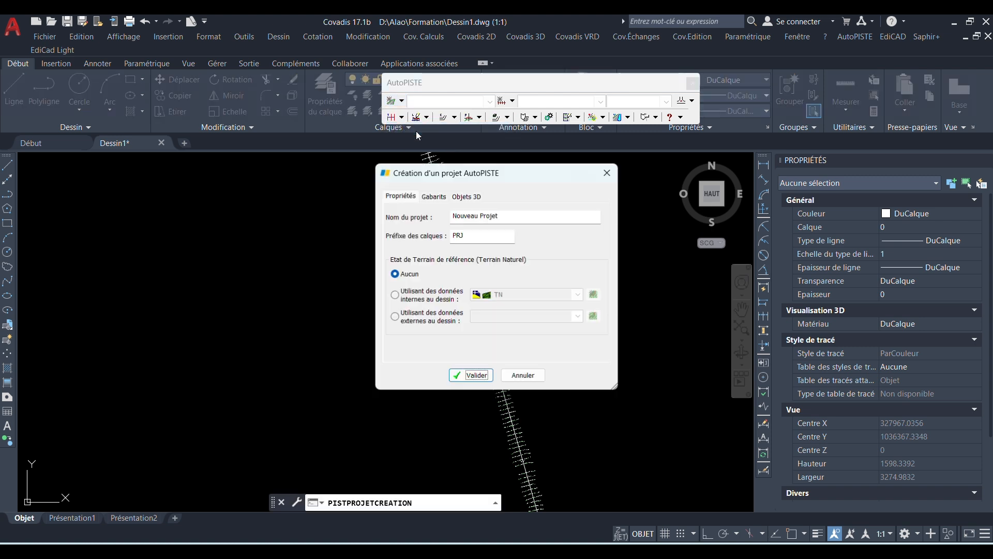
{"action": "left_click_drag", "start_coordinate": [514, 222], "coordinate": [435, 242]}
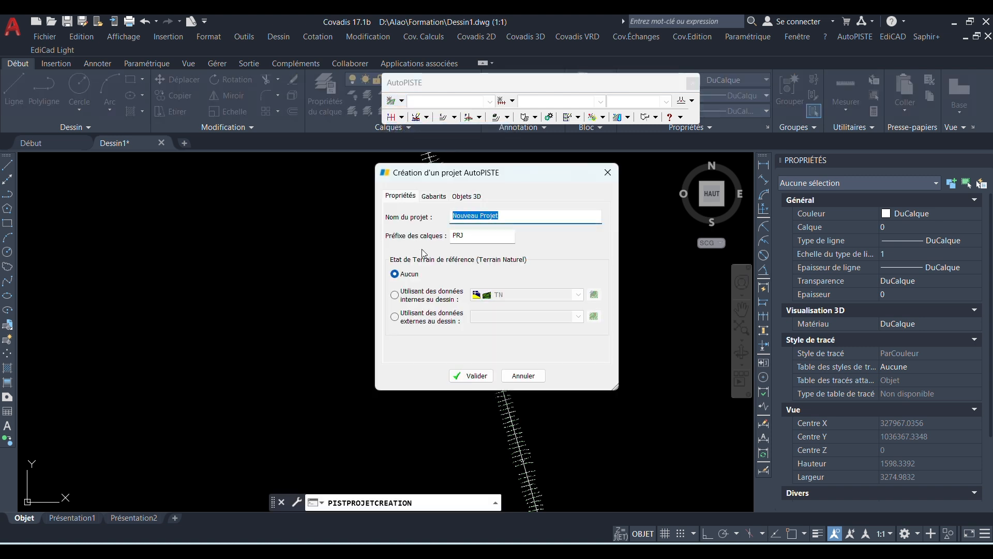
{"action": "type", "text": "VOIRIE"}
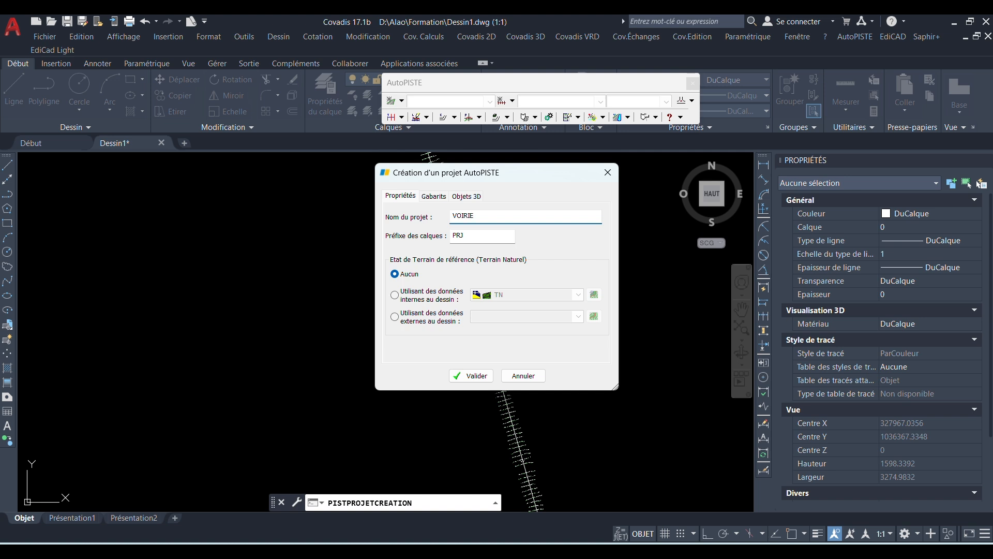
{"action": "key", "text": "Tab"}
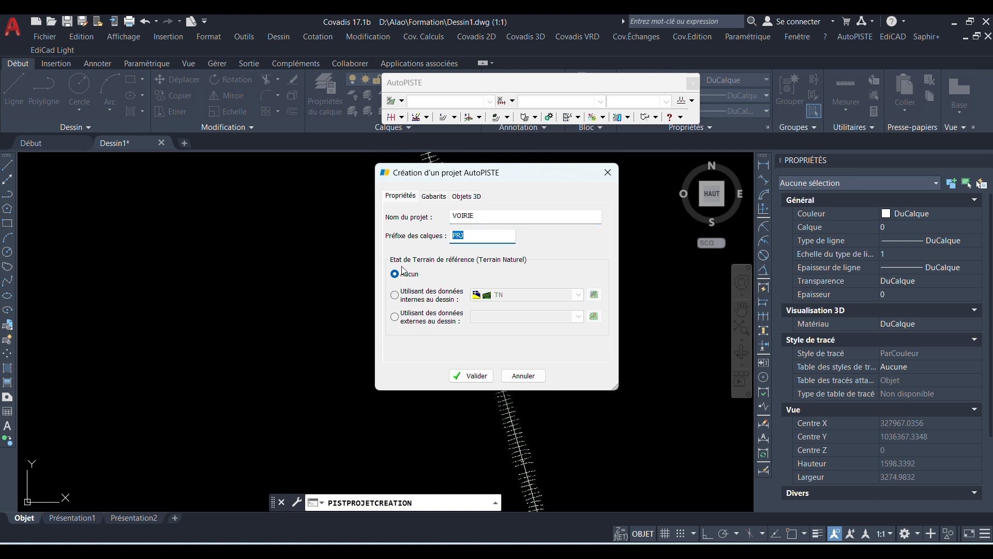
{"action": "type", "text": "VR"}
{"action": "left_click", "coordinate": [397, 296]}
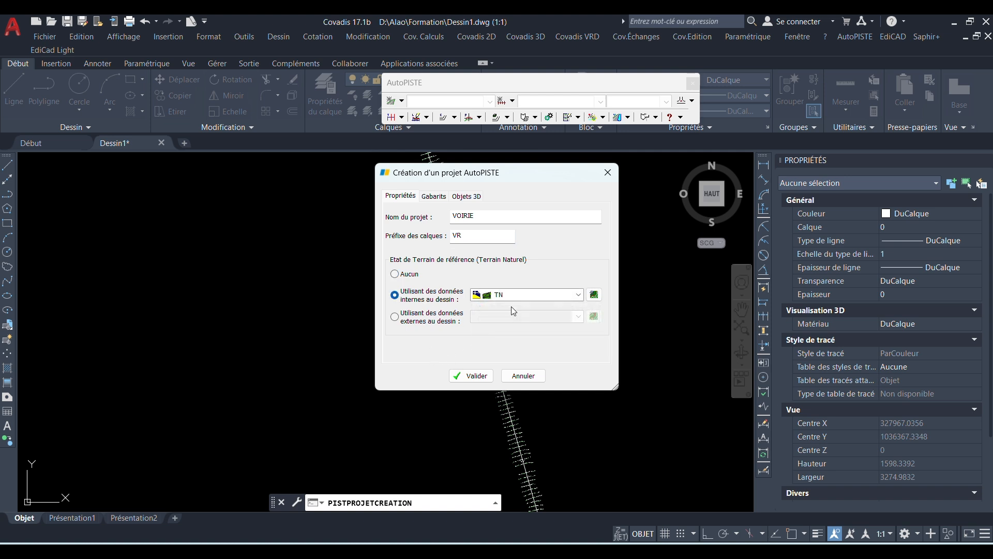
{"action": "left_click", "coordinate": [482, 377]}
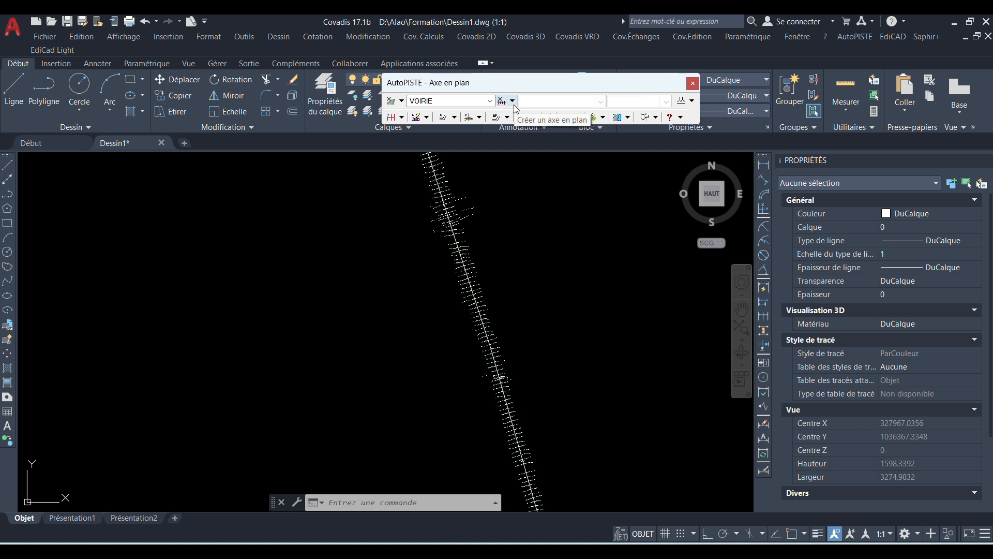
Convert the drawn polyline into a plan axis of the project and name the axis Axe_Proncipal
{"action": "left_click", "coordinate": [513, 101]}
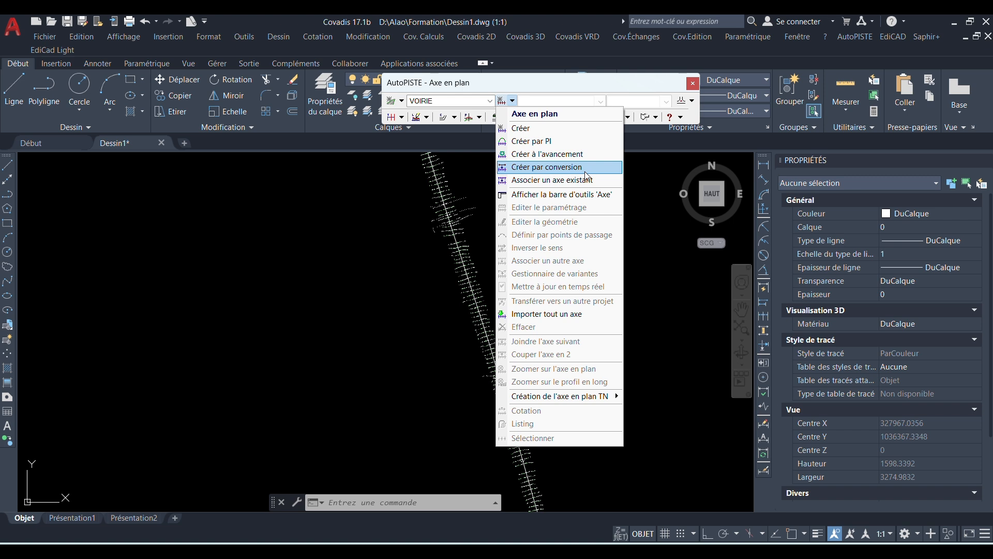
{"action": "left_click", "coordinate": [569, 167]}
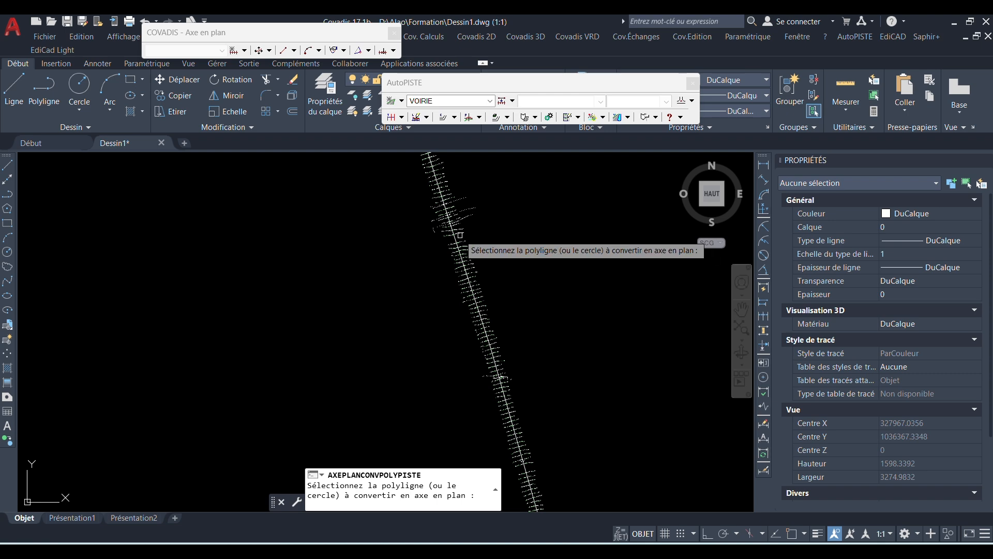
{"action": "scroll", "coordinate": [455, 250], "scroll_direction": "up", "scroll_amount": 8}
{"action": "left_click", "coordinate": [446, 252]}
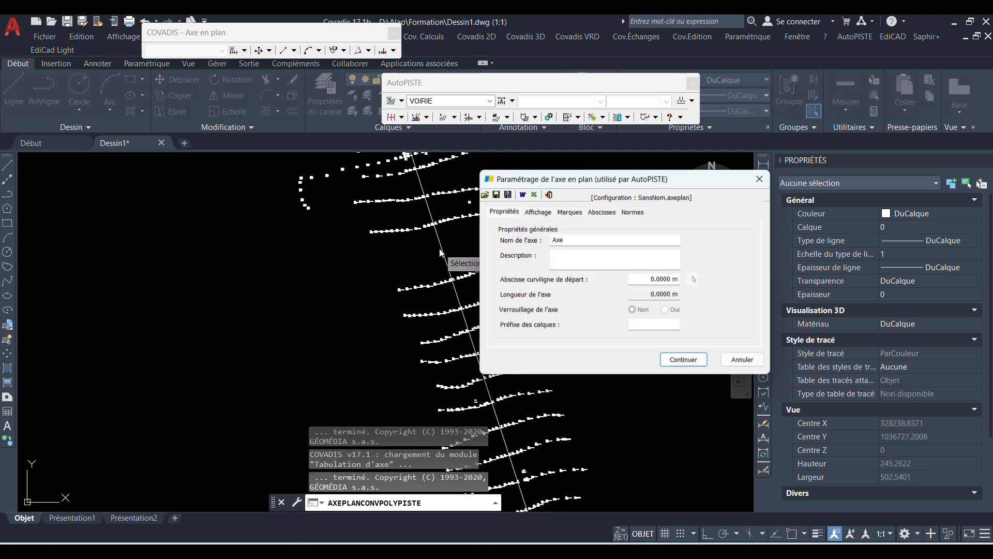
{"action": "left_click", "coordinate": [572, 239]}
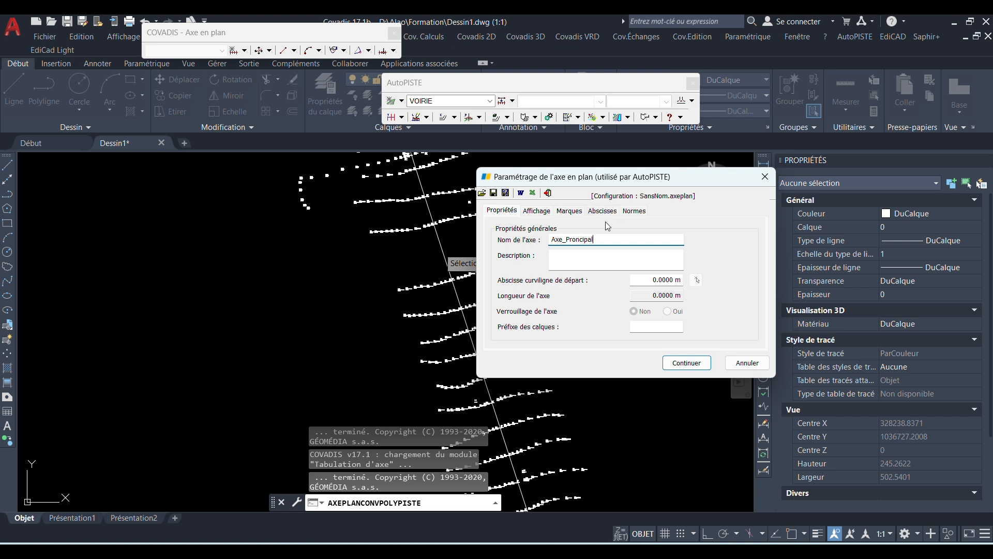
Turn off the display of the axis's lines, arcs, transitions, extension lines, geometric information, tooltip, 3D view and legibility option
{"action": "left_click", "coordinate": [542, 212]}
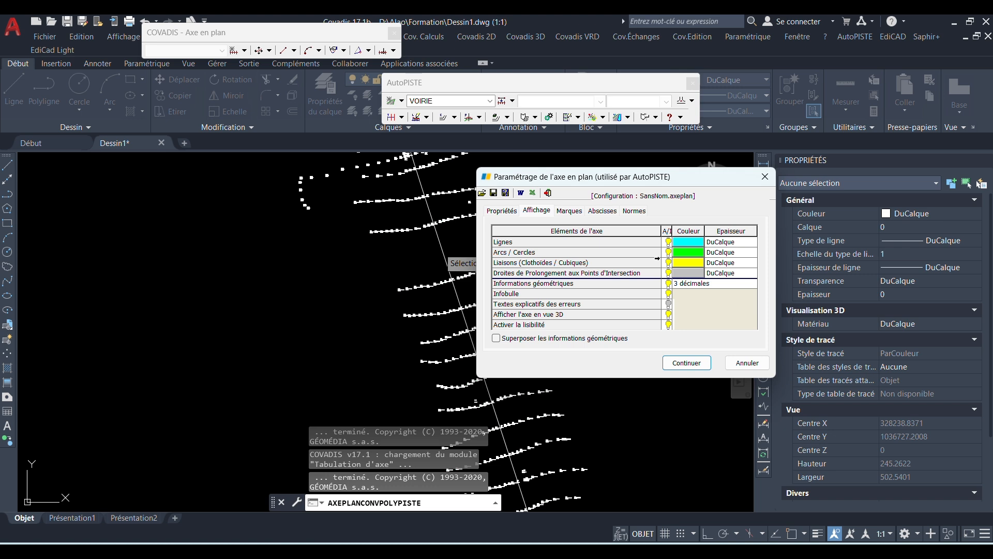
{"action": "left_click", "coordinate": [668, 242]}
{"action": "left_click", "coordinate": [668, 253]}
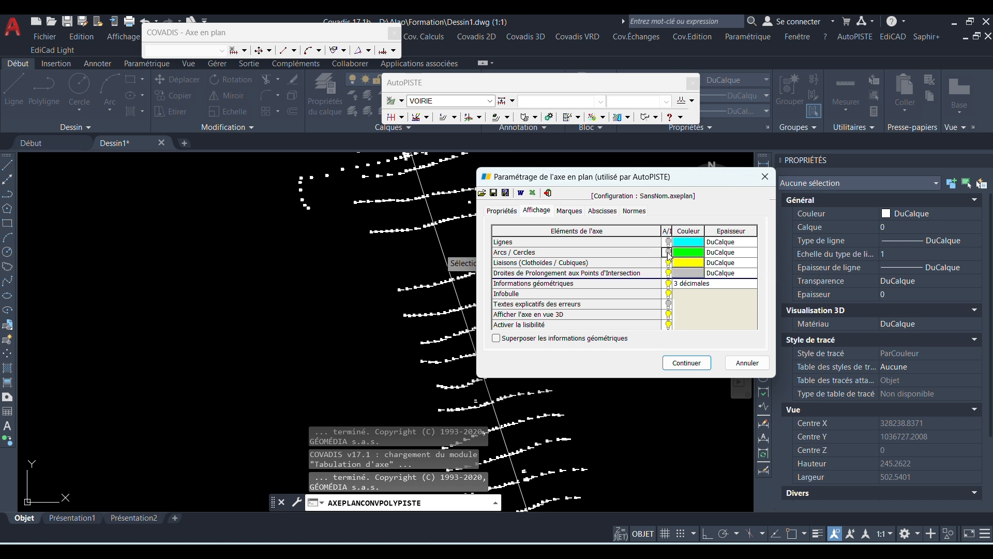
{"action": "left_click", "coordinate": [668, 263]}
{"action": "left_click", "coordinate": [668, 273]}
{"action": "left_click", "coordinate": [668, 284]}
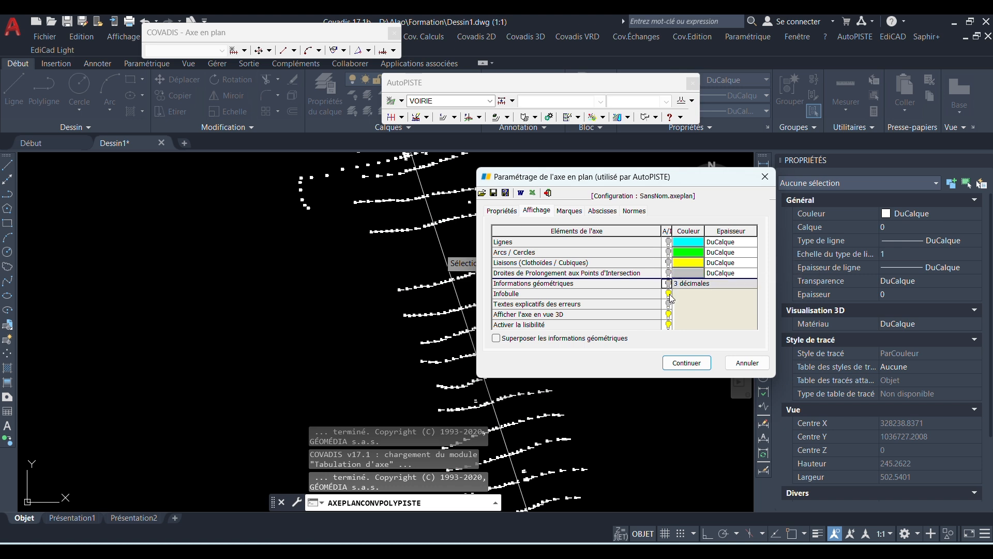
{"action": "left_click", "coordinate": [669, 293]}
{"action": "left_click", "coordinate": [668, 314]}
{"action": "left_click", "coordinate": [668, 324]}
Turn off the axis marks for start, end, passage, contact and intersection points, design errors and direction arrows
{"action": "left_click", "coordinate": [572, 212]}
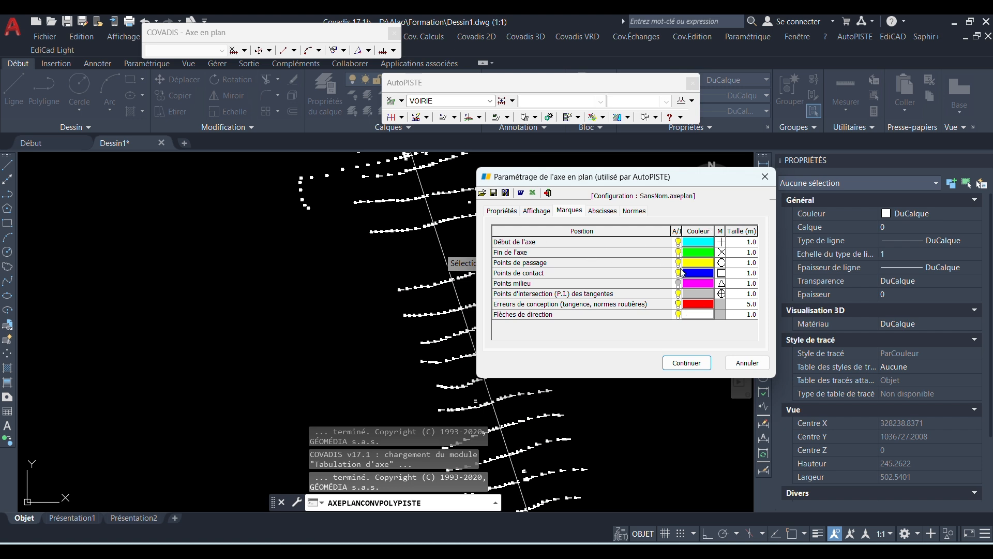
{"action": "left_click", "coordinate": [678, 242]}
{"action": "left_click", "coordinate": [678, 253]}
{"action": "left_click", "coordinate": [678, 263]}
{"action": "left_click", "coordinate": [678, 273]}
{"action": "left_click", "coordinate": [679, 294]}
{"action": "left_click", "coordinate": [678, 304]}
{"action": "left_click", "coordinate": [678, 314]}
Review the axis's stationing, standards and general properties, then validate the settings to create the axis Axe_Proncipal
{"action": "left_click", "coordinate": [604, 211]}
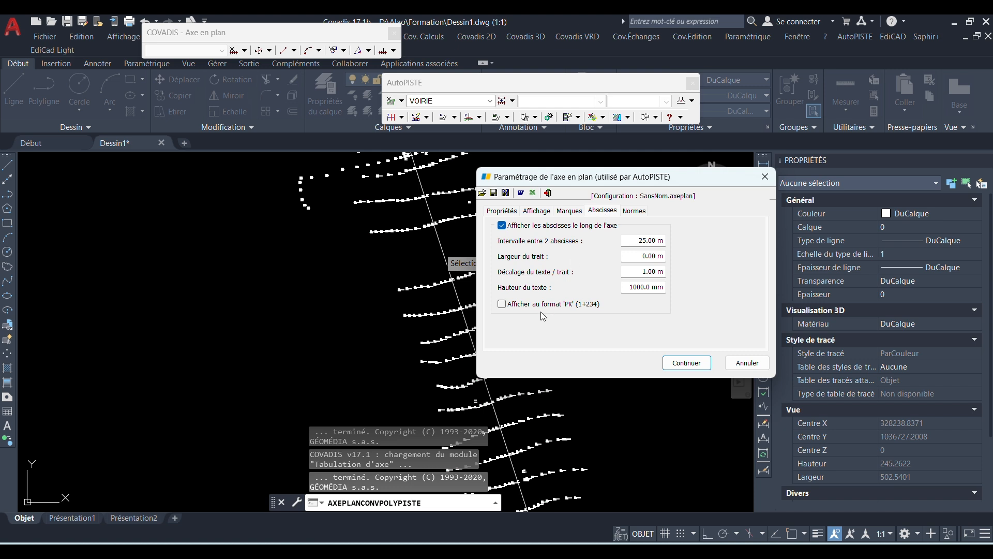
{"action": "left_click", "coordinate": [600, 310]}
{"action": "left_click", "coordinate": [632, 211]}
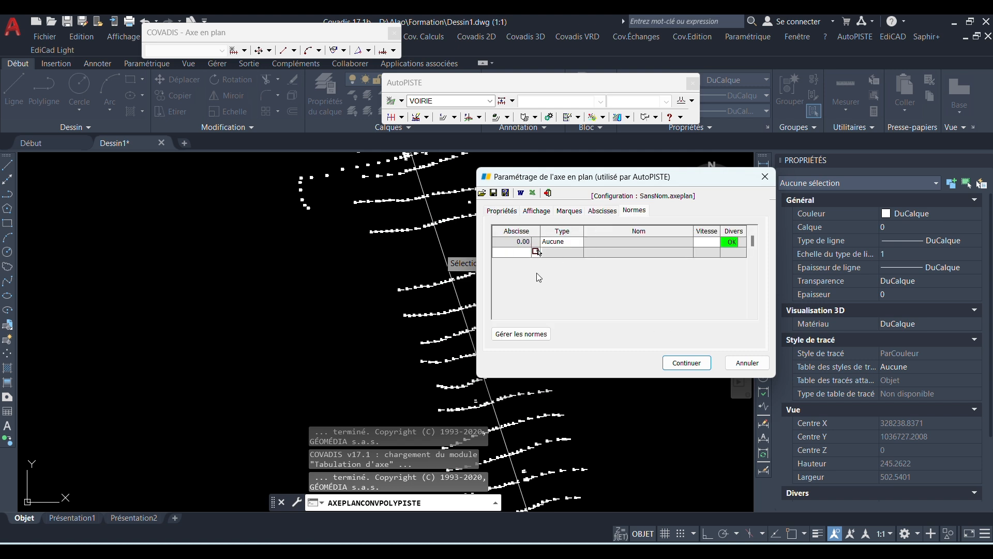
{"action": "left_click", "coordinate": [501, 214]}
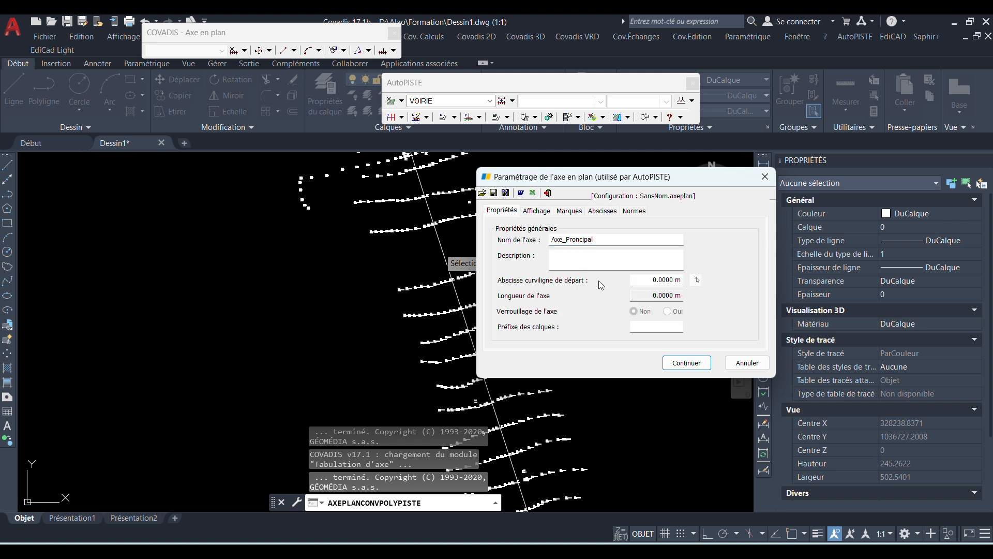
{"action": "left_click", "coordinate": [685, 367]}
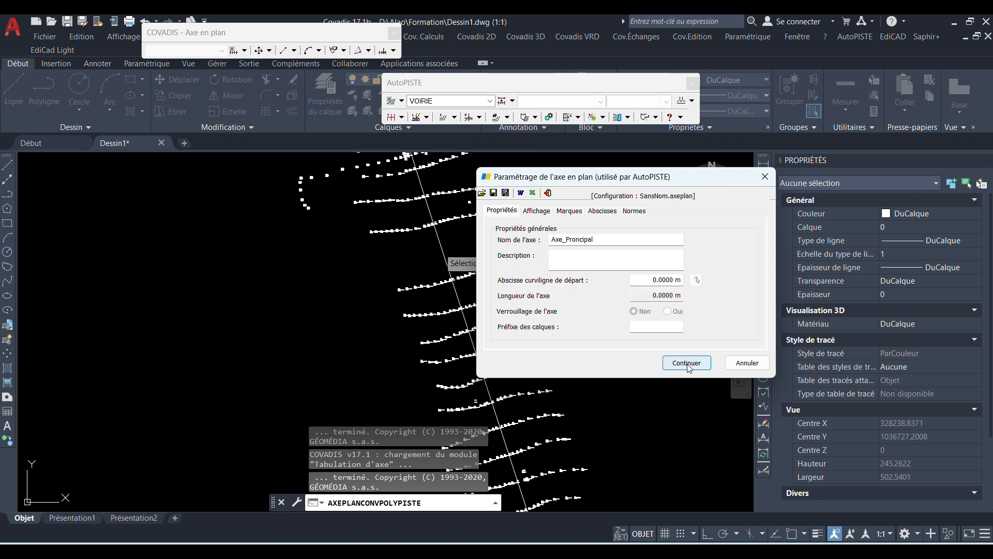
{"action": "left_click", "coordinate": [688, 367]}
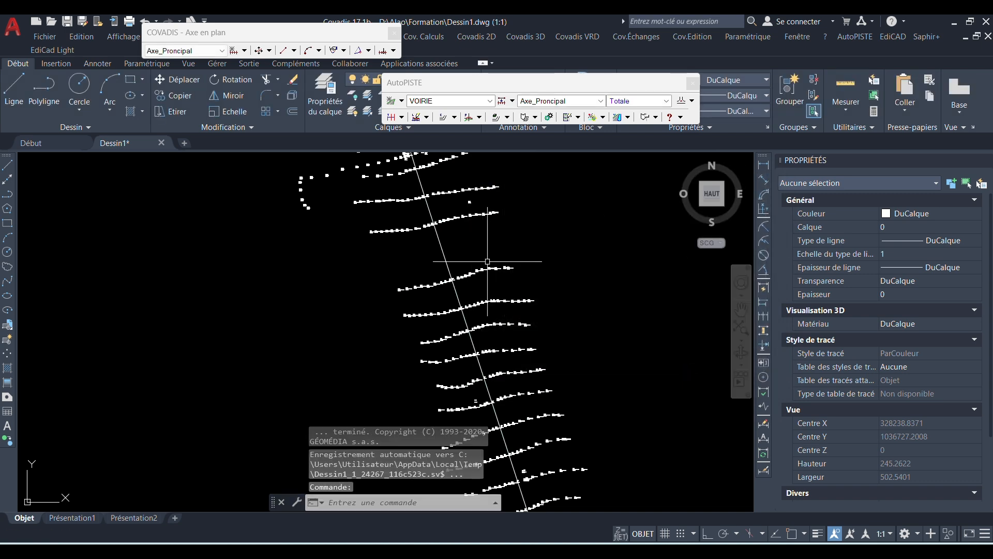
Define perpendicular tabulations on the axis at its vertices and at 25 m intervals, keeping 10 m widths on both sides
{"action": "scroll", "coordinate": [487, 261], "scroll_direction": "down", "scroll_amount": 6}
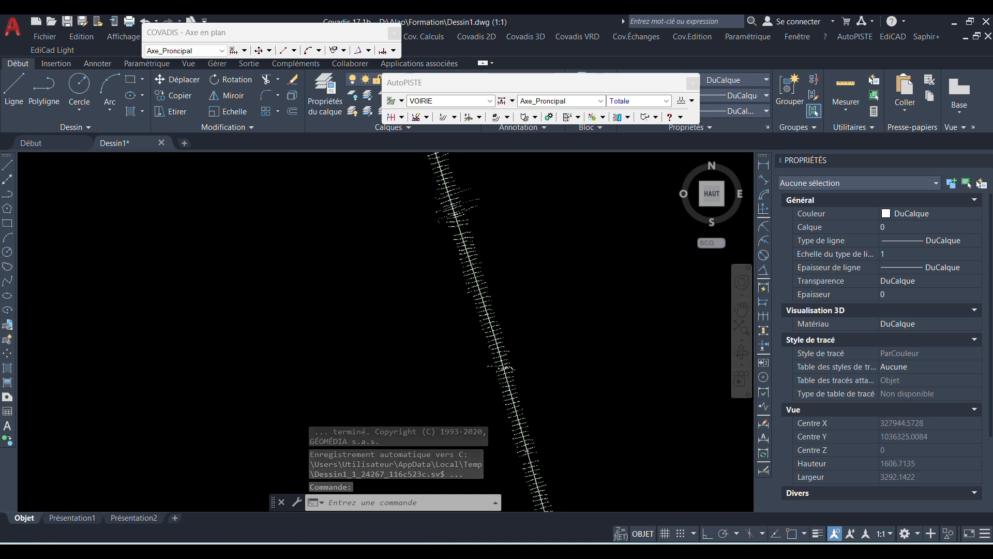
{"action": "scroll", "coordinate": [504, 367], "scroll_direction": "up", "scroll_amount": 15}
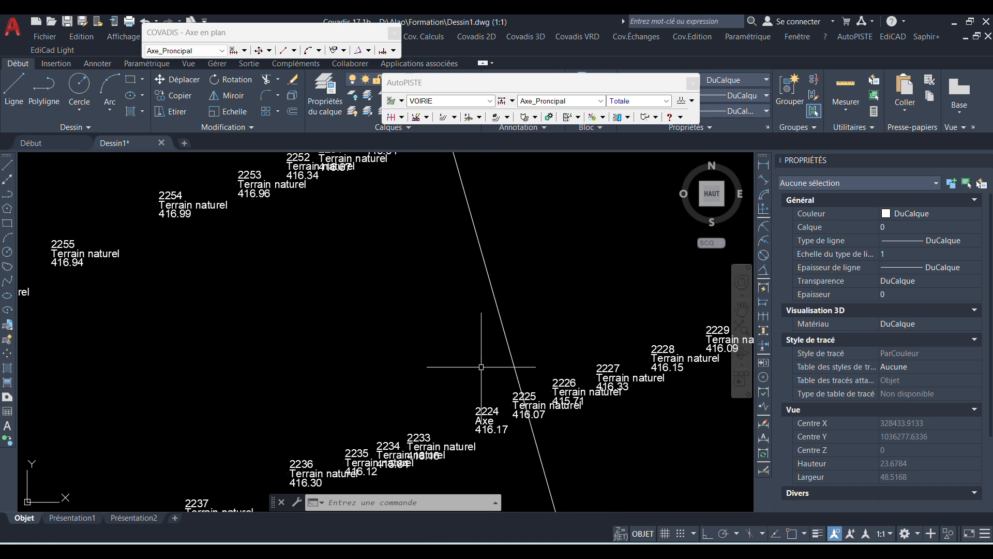
{"action": "scroll", "coordinate": [481, 367], "scroll_direction": "down", "scroll_amount": 20}
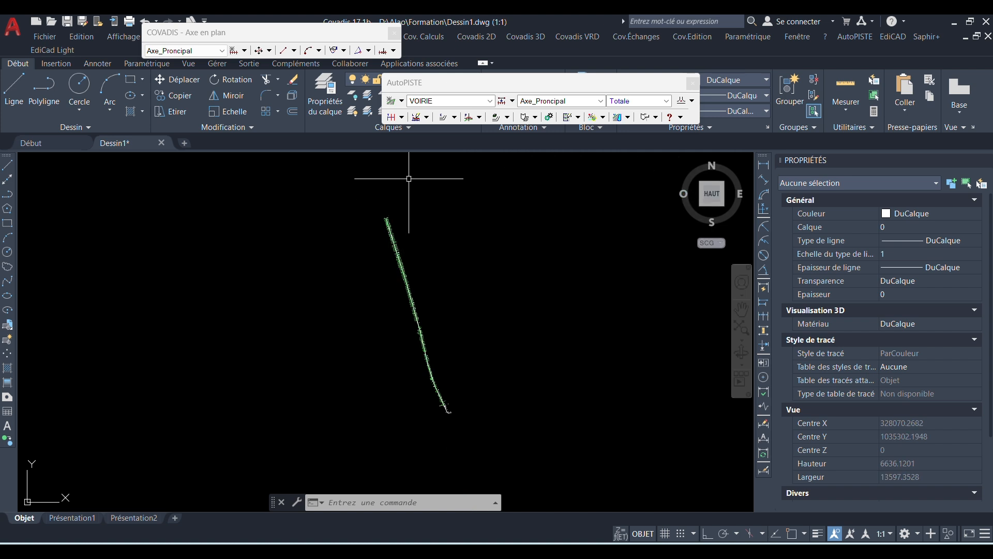
{"action": "left_click", "coordinate": [394, 120]}
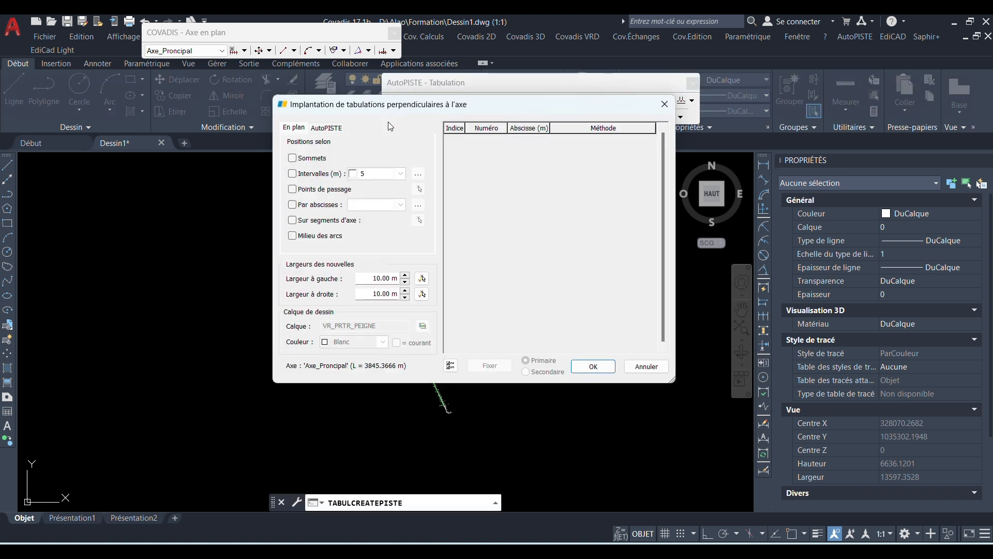
{"action": "left_click", "coordinate": [293, 158]}
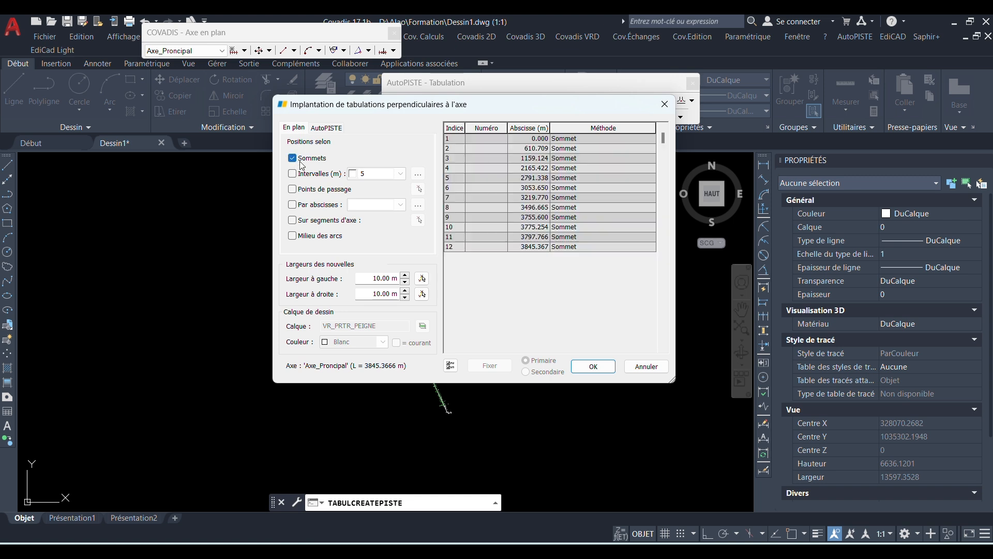
{"action": "left_click", "coordinate": [293, 173]}
{"action": "left_click", "coordinate": [371, 173]}
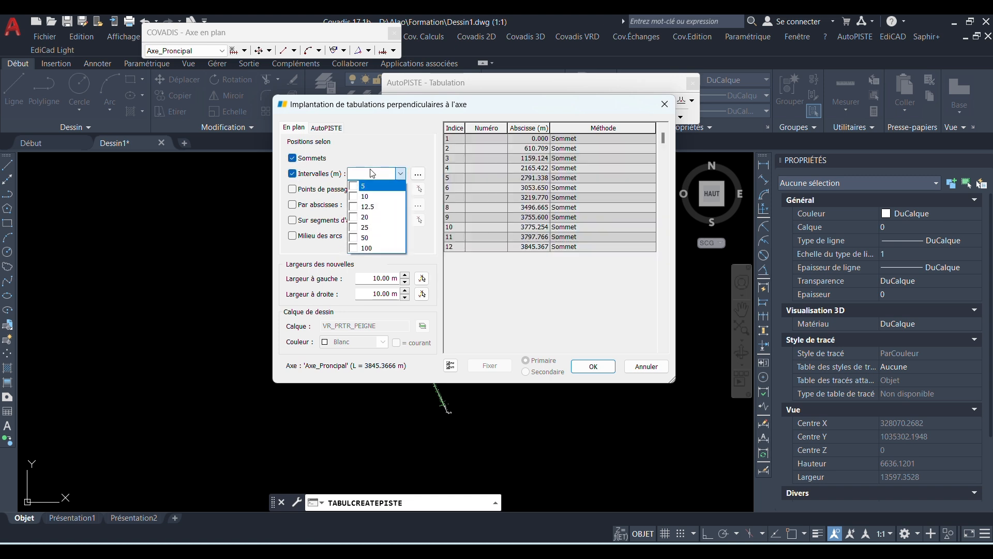
{"action": "left_click", "coordinate": [377, 228]}
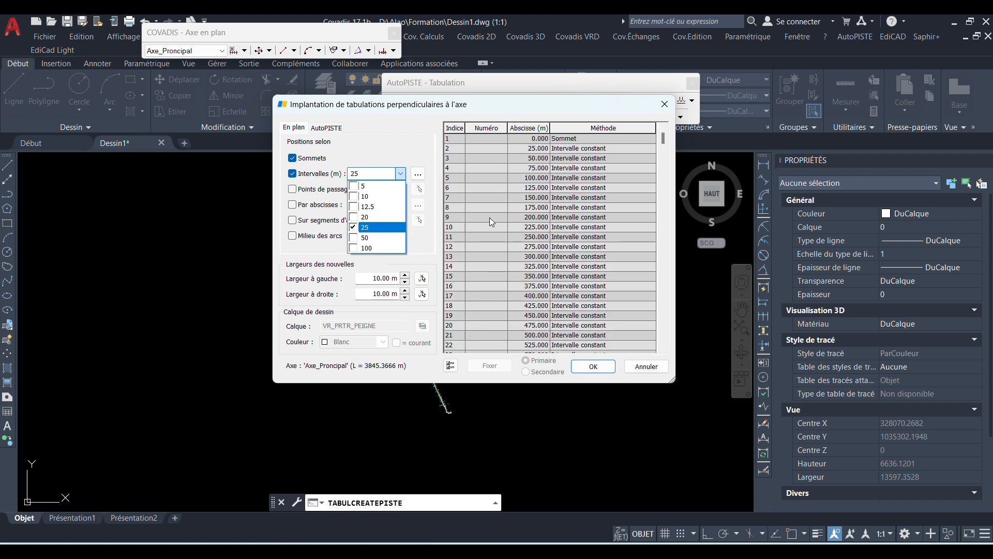
{"action": "left_click", "coordinate": [340, 174]}
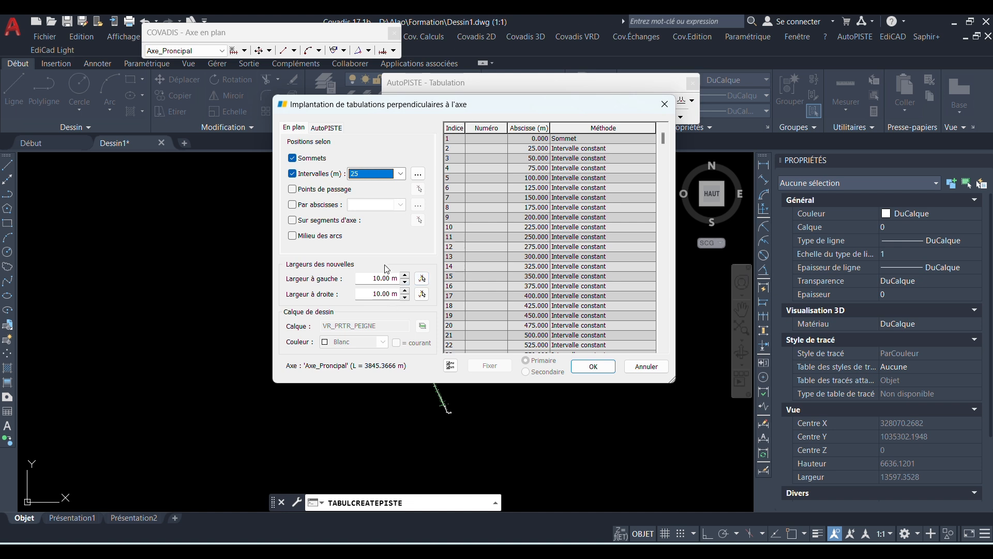
{"action": "left_click", "coordinate": [327, 129]}
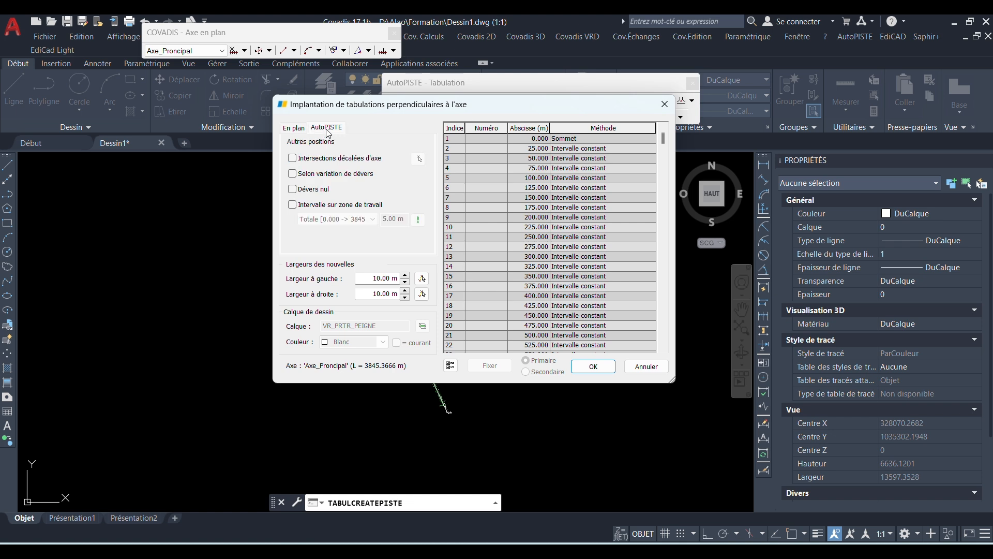
{"action": "left_click", "coordinate": [299, 131]}
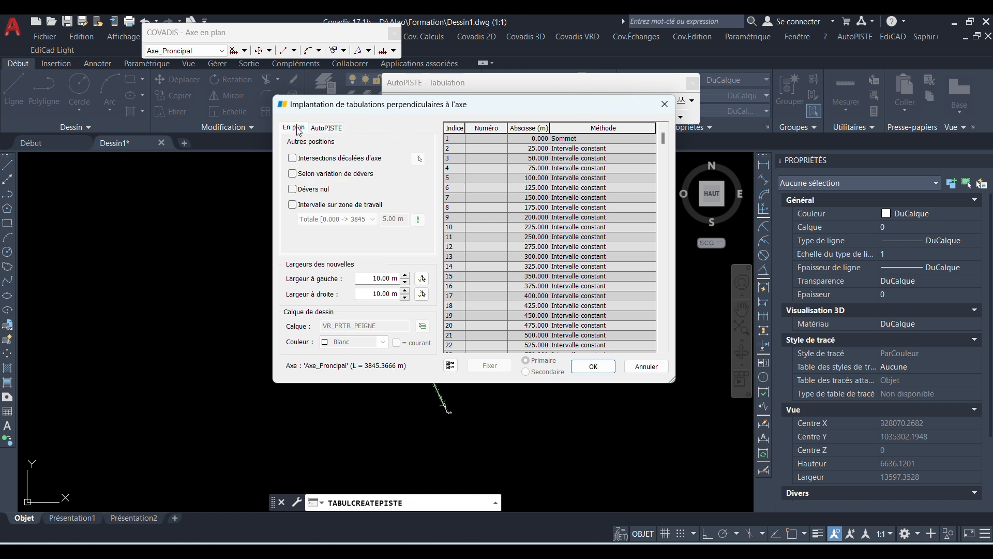
Accept the default number, station, colour and mark parameters of the tabulations and insert them along the axis
{"action": "left_click", "coordinate": [450, 369]}
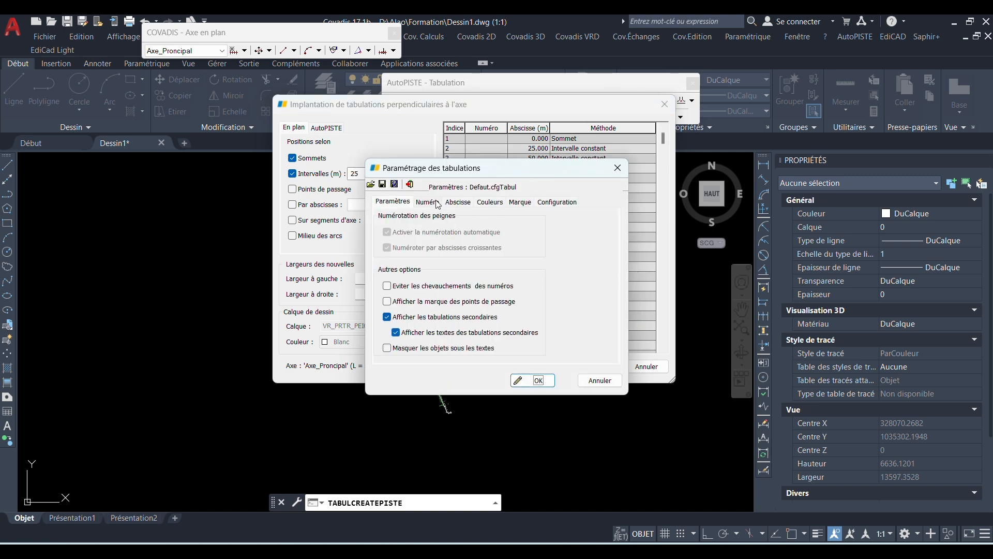
{"action": "left_click", "coordinate": [429, 202]}
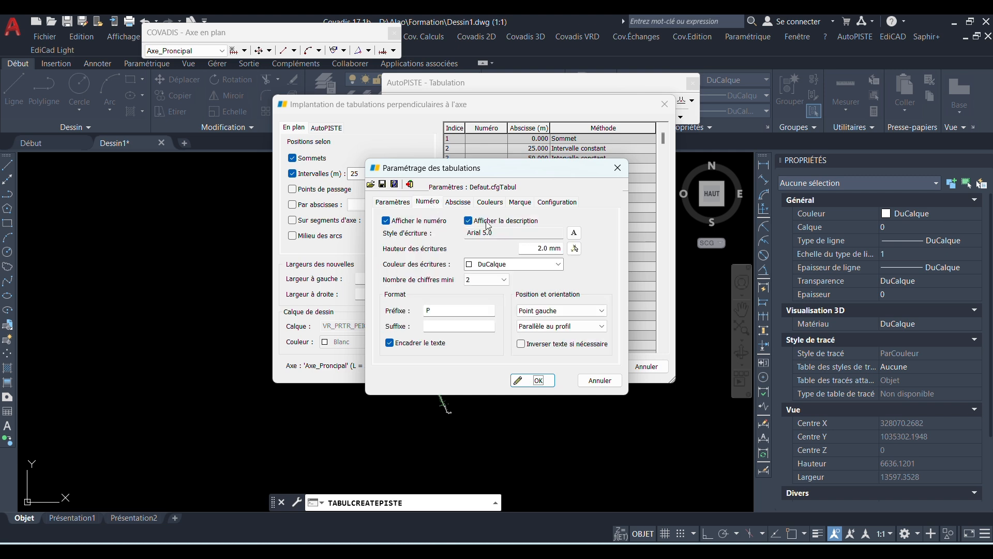
{"action": "left_click", "coordinate": [465, 203]}
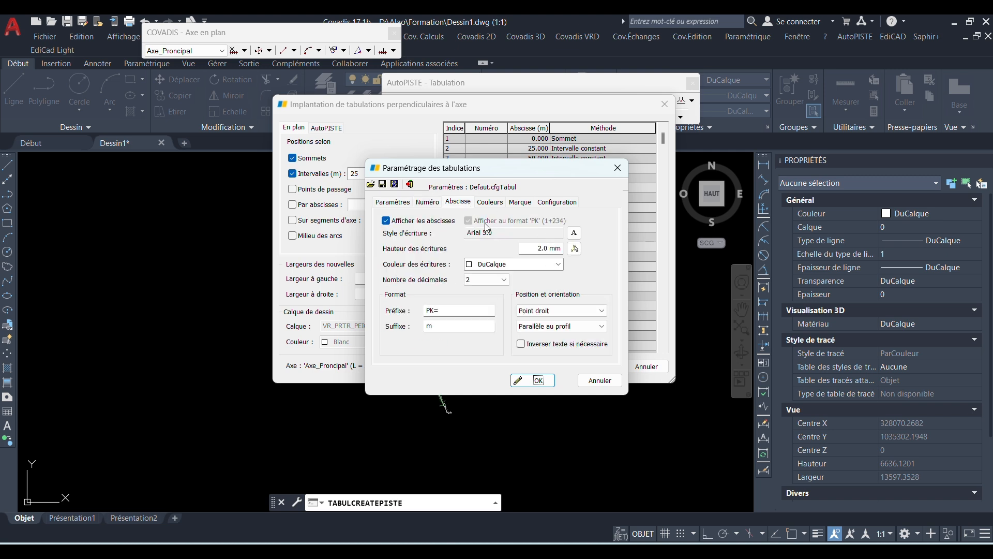
{"action": "left_click", "coordinate": [490, 203]}
{"action": "left_click", "coordinate": [518, 203]}
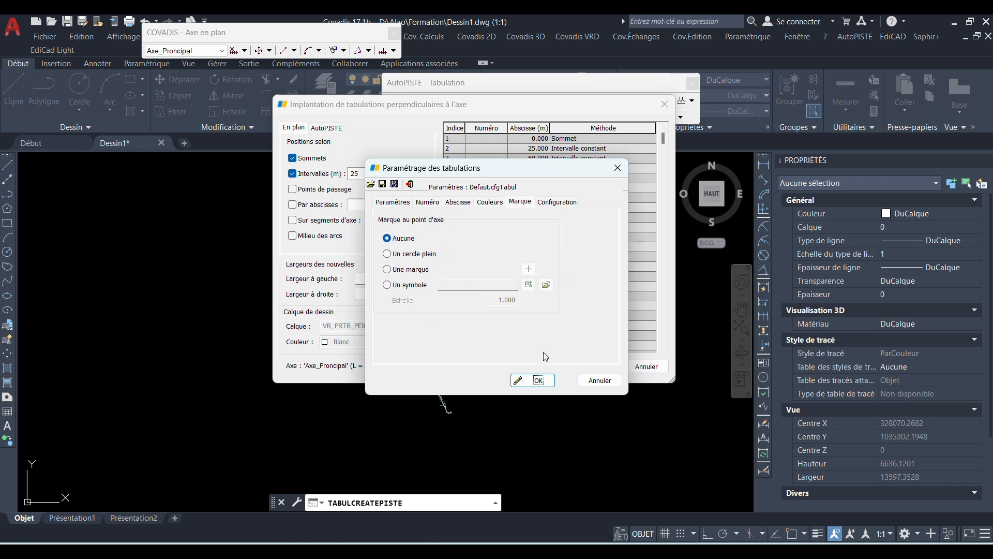
{"action": "left_click", "coordinate": [536, 380]}
{"action": "left_click", "coordinate": [583, 368]}
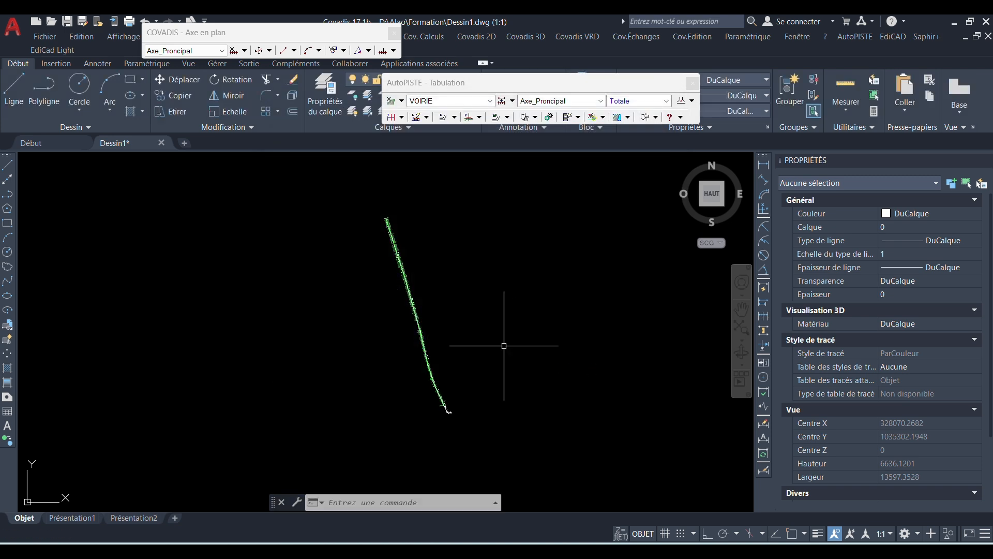
Move the AutoPISTE toolbar clear of the layer tools and freeze the survey points' altitude, POINT_CODE, POINT_NOM and Terrain naturel layers
{"action": "scroll", "coordinate": [377, 222], "scroll_direction": "up", "scroll_amount": 10}
{"action": "scroll", "coordinate": [384, 186], "scroll_direction": "up", "scroll_amount": 12}
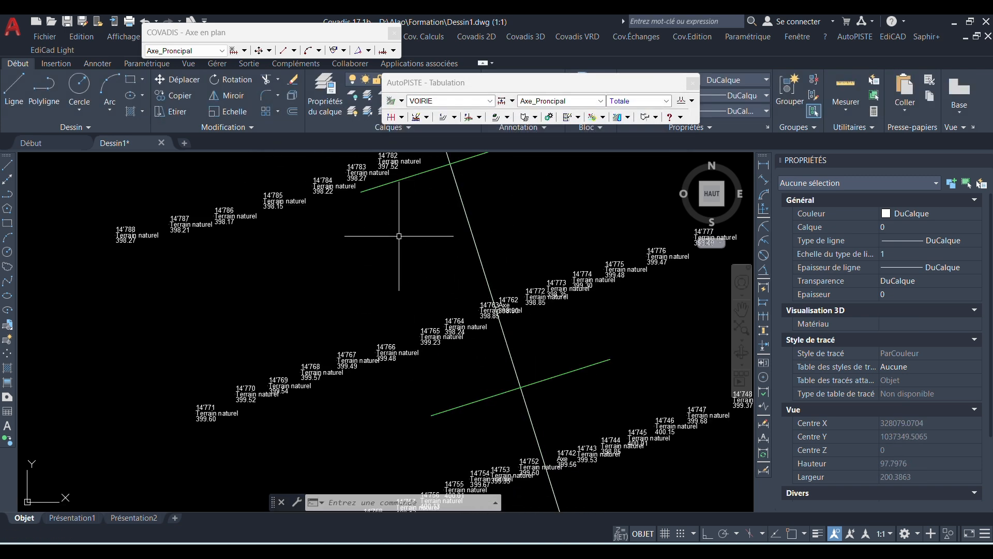
{"action": "scroll", "coordinate": [375, 222], "scroll_direction": "down", "scroll_amount": 10}
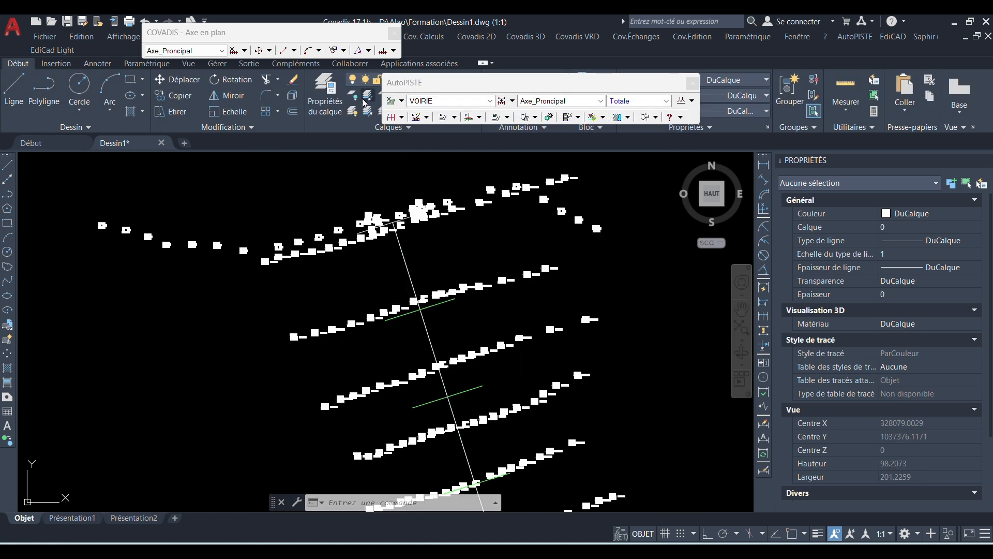
{"action": "left_click_drag", "start_coordinate": [394, 88], "coordinate": [474, 76]}
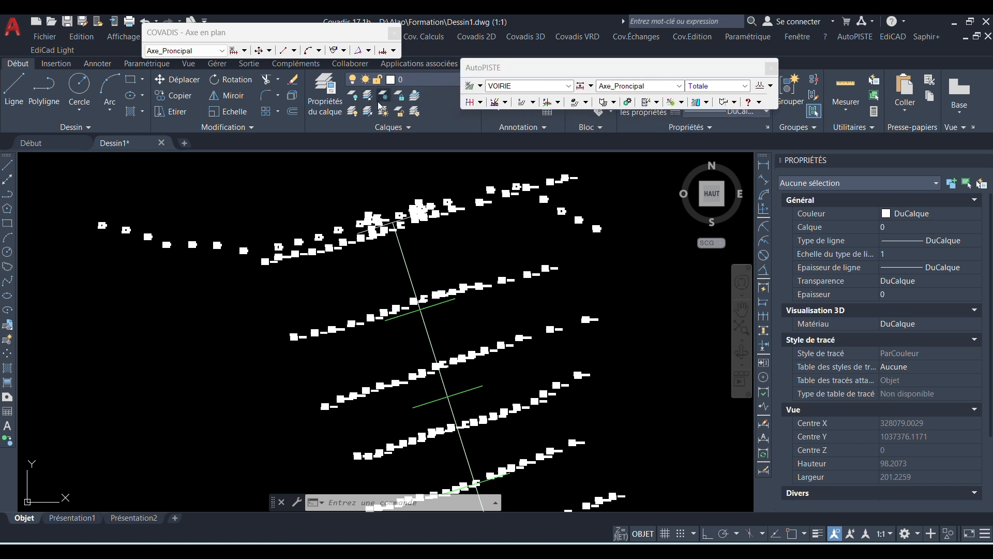
{"action": "left_click", "coordinate": [383, 96]}
{"action": "scroll", "coordinate": [348, 206], "scroll_direction": "up", "scroll_amount": 10}
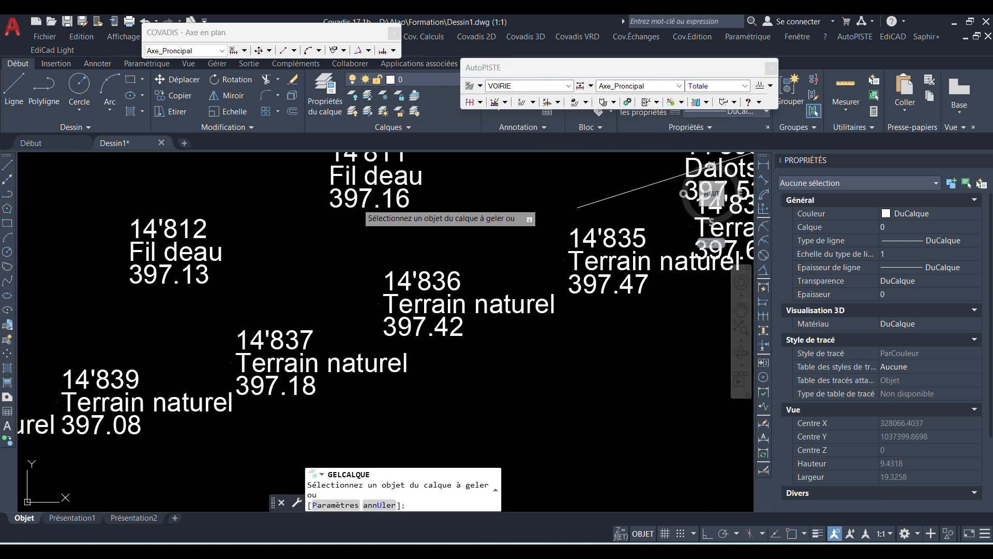
{"action": "left_click", "coordinate": [348, 205]}
{"action": "left_click", "coordinate": [350, 176]}
{"action": "left_click", "coordinate": [353, 158]}
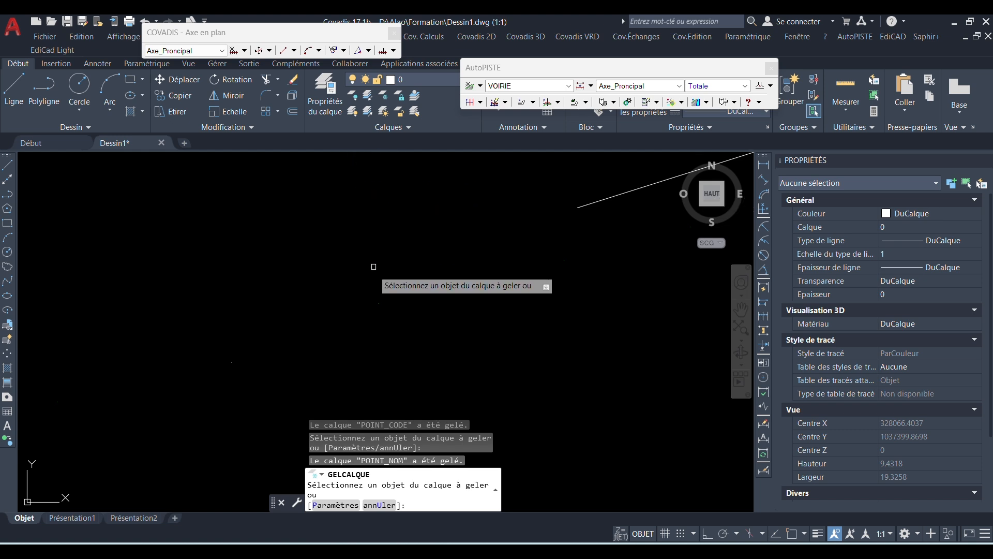
{"action": "left_click", "coordinate": [378, 303]}
{"action": "scroll", "coordinate": [383, 253], "scroll_direction": "down", "scroll_amount": 8}
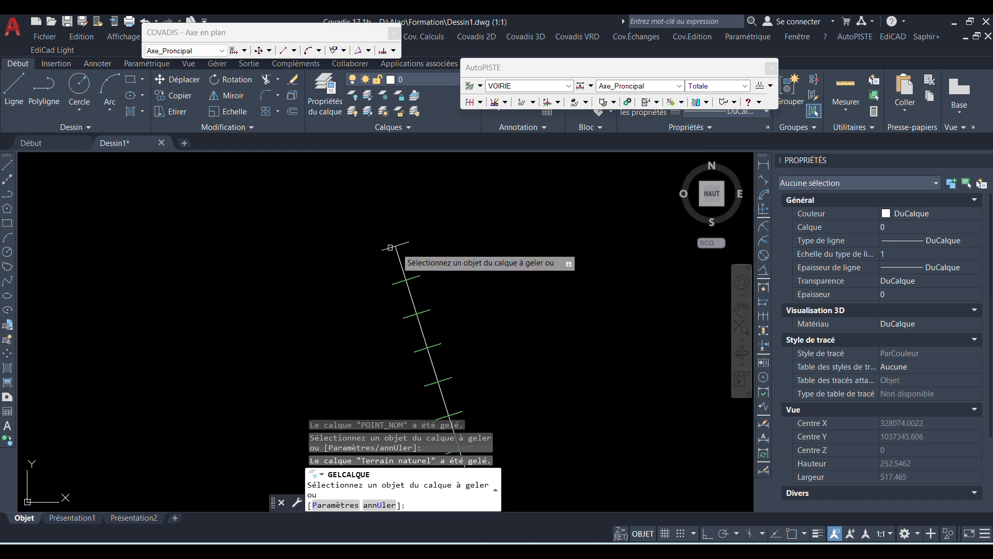
{"action": "key", "text": "Escape"}
Examine the station and profile number labels at both ends of a tabulation near the axis's northern end
{"action": "scroll", "coordinate": [395, 293], "scroll_direction": "up", "scroll_amount": 8}
{"action": "scroll", "coordinate": [364, 277], "scroll_direction": "up", "scroll_amount": 20}
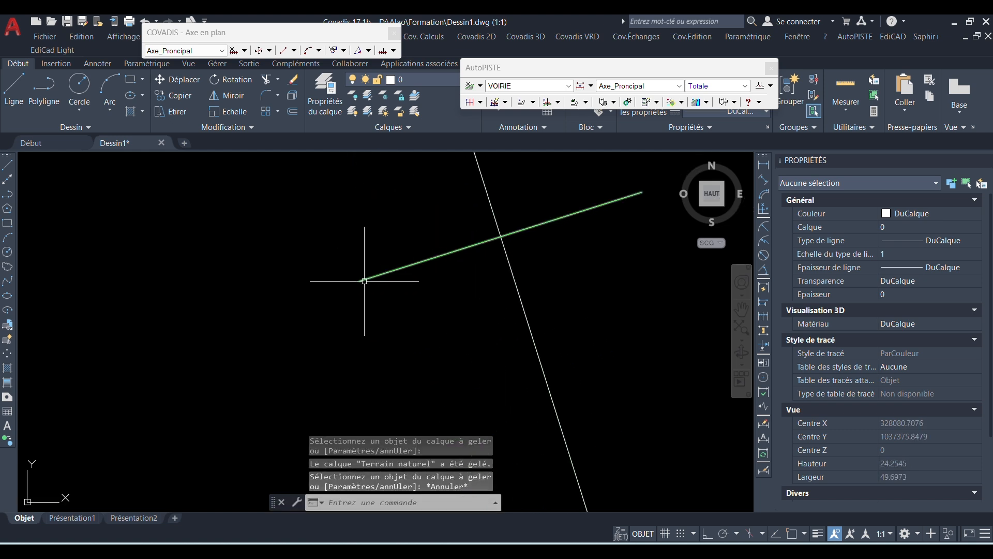
{"action": "scroll", "coordinate": [271, 265], "scroll_direction": "up", "scroll_amount": 8}
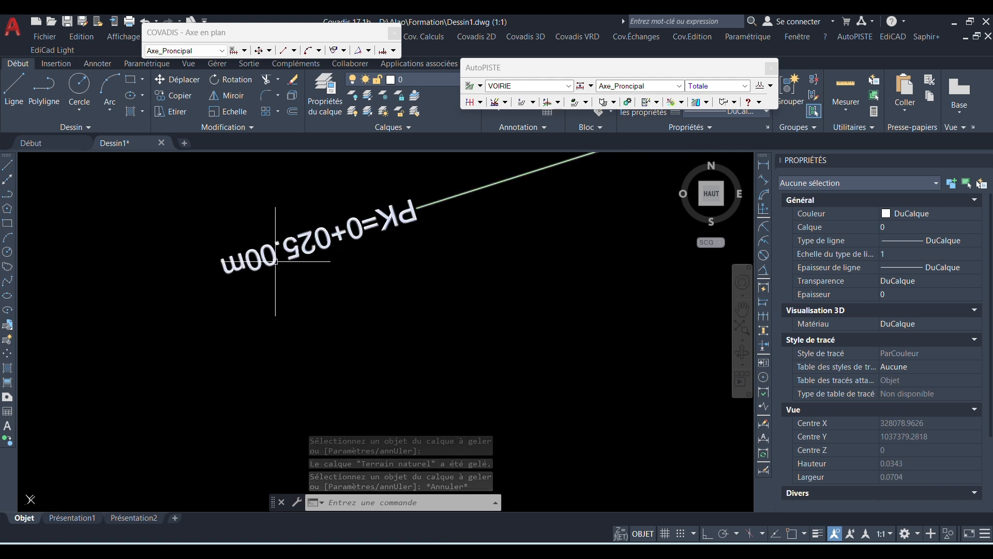
{"action": "scroll", "coordinate": [300, 243], "scroll_direction": "down", "scroll_amount": 16}
{"action": "scroll", "coordinate": [328, 280], "scroll_direction": "down", "scroll_amount": 18}
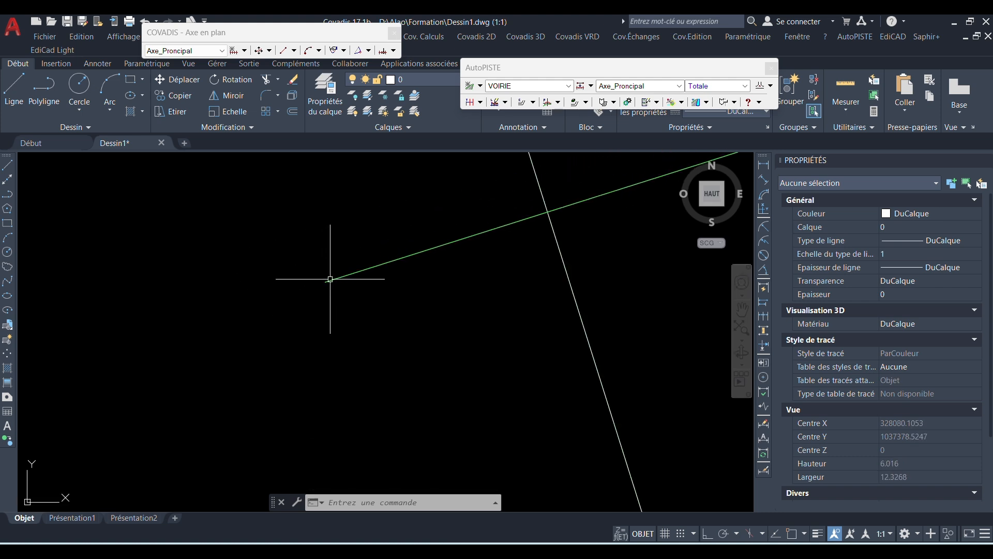
{"action": "scroll", "coordinate": [450, 244], "scroll_direction": "up", "scroll_amount": 10}
{"action": "scroll", "coordinate": [448, 259], "scroll_direction": "up", "scroll_amount": 15}
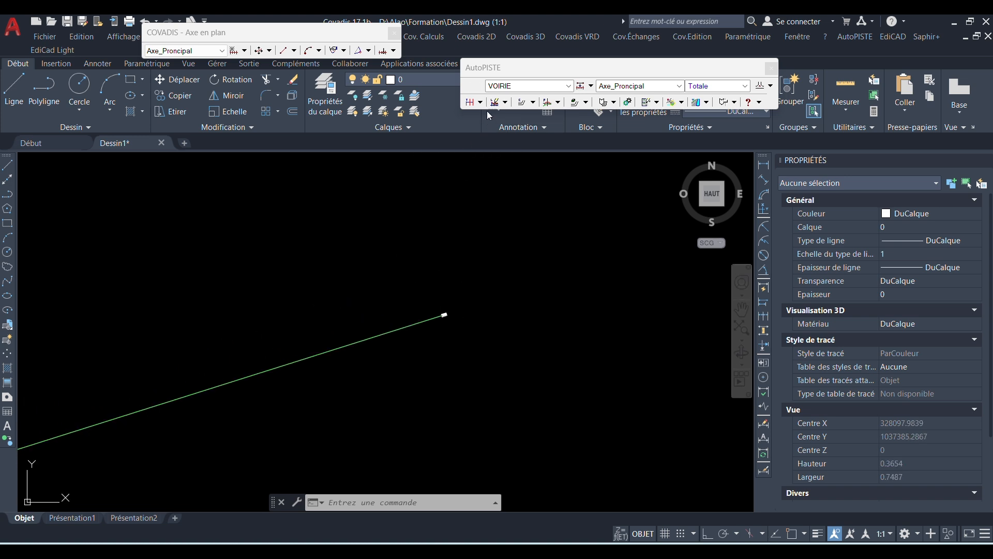
Set the tabulations' number text height to 1000 mm, enlarge the station text as well, and apply the parameters to the axis
{"action": "left_click", "coordinate": [471, 102]}
{"action": "left_click", "coordinate": [485, 144]}
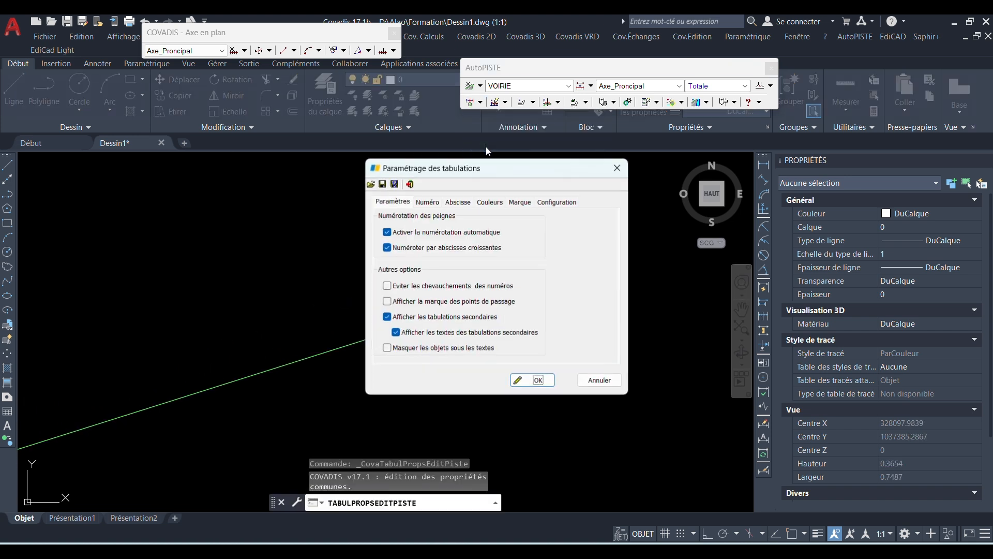
{"action": "left_click", "coordinate": [435, 204]}
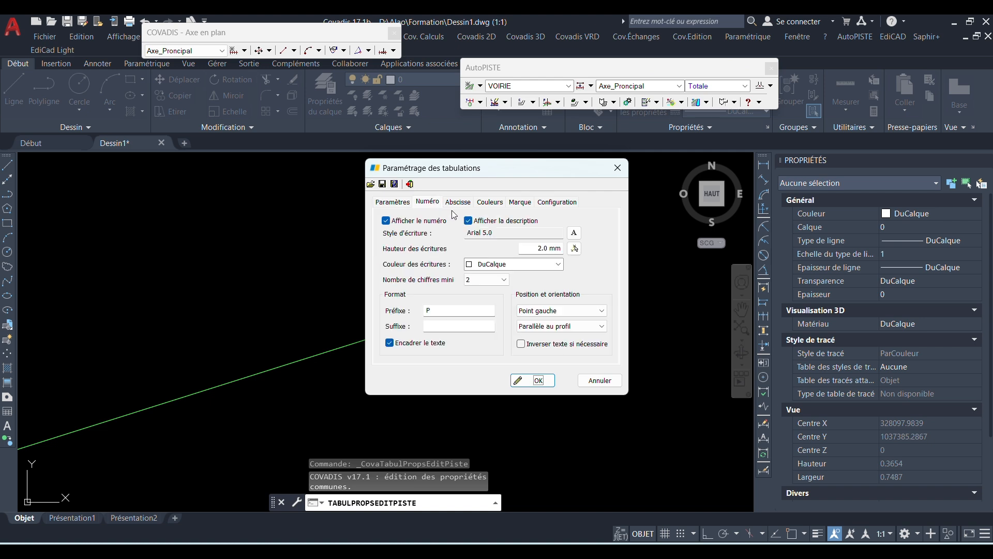
{"action": "left_click", "coordinate": [541, 248]}
{"action": "key", "text": "BackSpace"}
{"action": "type", "text": "1000"}
{"action": "key", "text": "Tab"}
{"action": "left_click", "coordinate": [459, 202]}
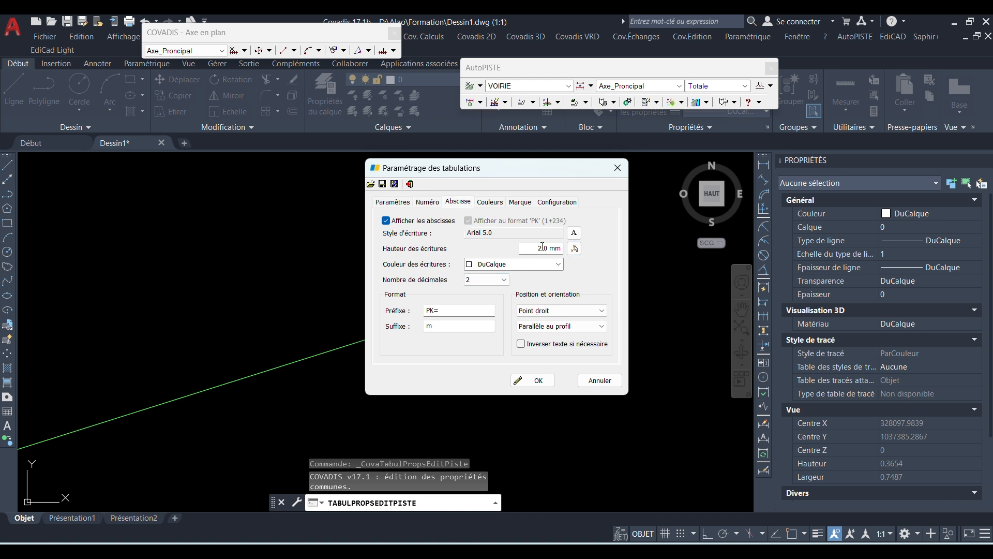
{"action": "left_click_drag", "start_coordinate": [541, 247], "coordinate": [517, 260]}
{"action": "left_click", "coordinate": [533, 381]}
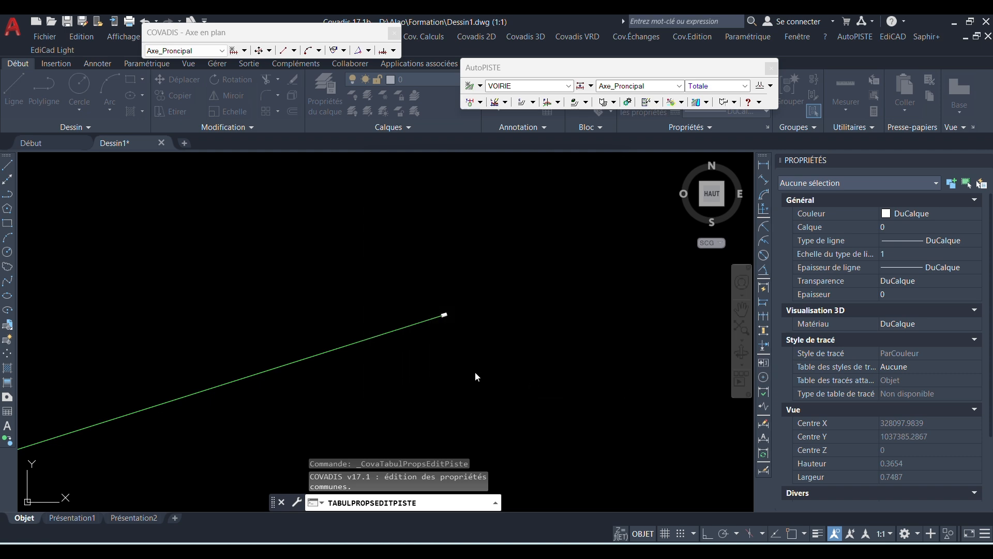
Examine the updated station and profile number labels on tabulations at several places along the axis
{"action": "scroll", "coordinate": [450, 316], "scroll_direction": "down", "scroll_amount": 15}
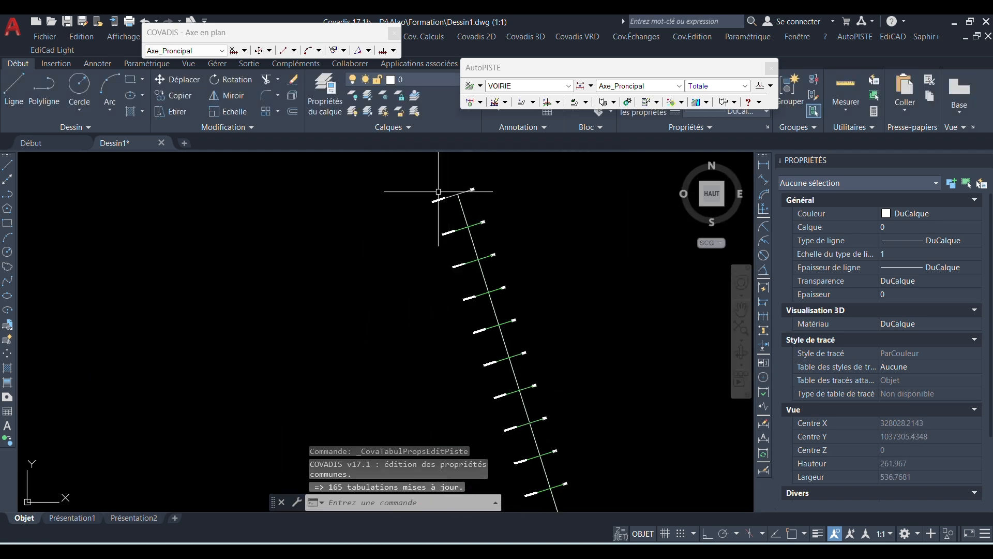
{"action": "scroll", "coordinate": [452, 201], "scroll_direction": "up", "scroll_amount": 8}
{"action": "scroll", "coordinate": [386, 202], "scroll_direction": "down", "scroll_amount": 7}
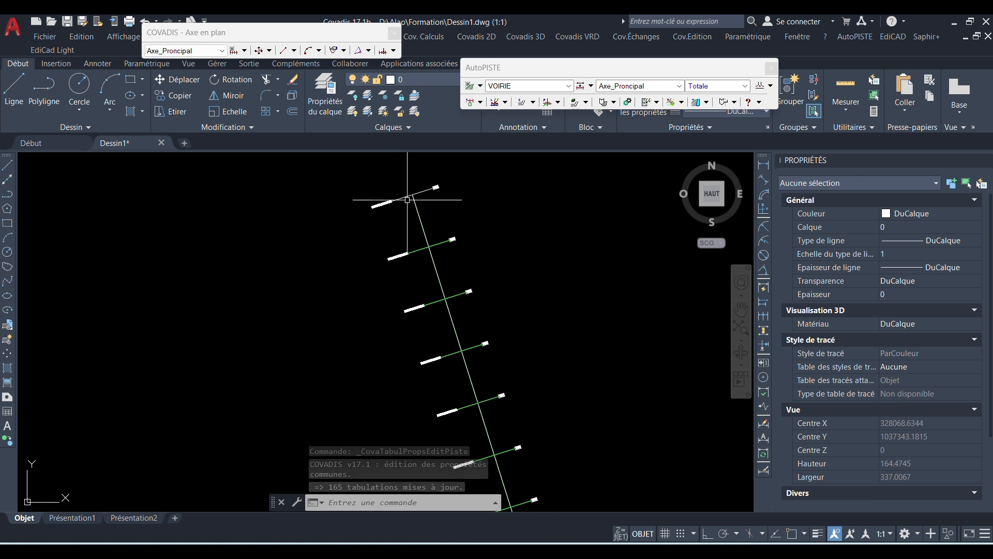
{"action": "scroll", "coordinate": [393, 238], "scroll_direction": "up", "scroll_amount": 5}
{"action": "scroll", "coordinate": [391, 212], "scroll_direction": "up", "scroll_amount": 5}
{"action": "scroll", "coordinate": [393, 212], "scroll_direction": "down", "scroll_amount": 15}
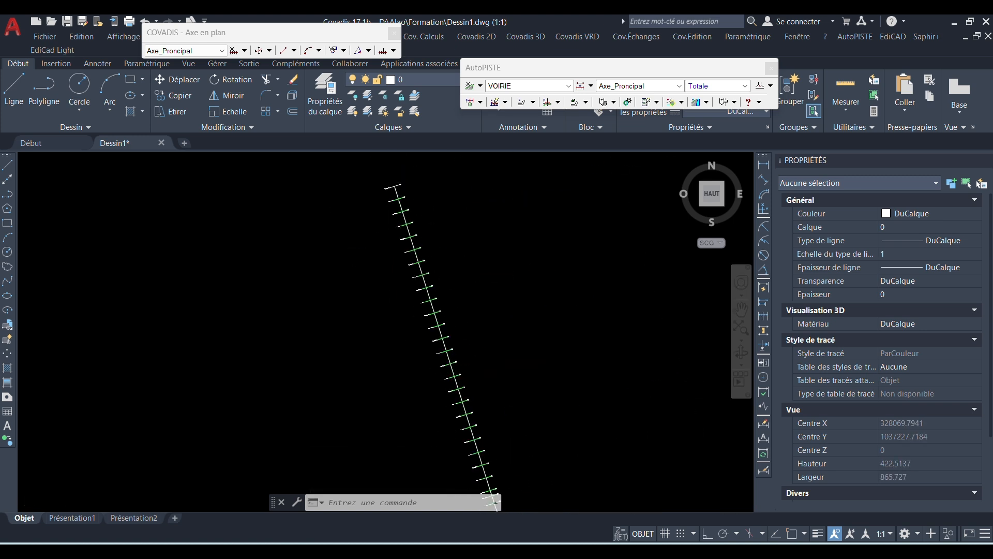
{"action": "scroll", "coordinate": [378, 362], "scroll_direction": "up", "scroll_amount": 17}
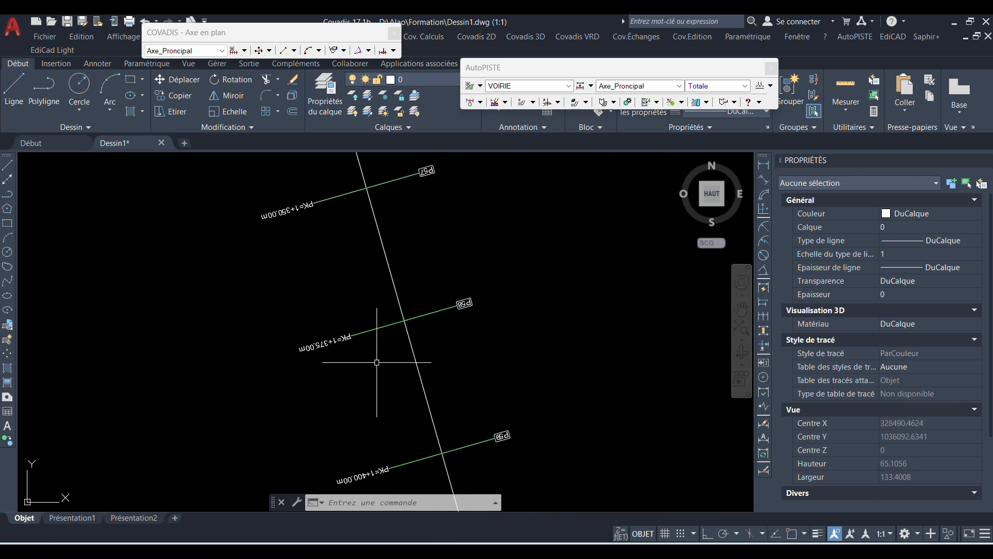
{"action": "scroll", "coordinate": [329, 343], "scroll_direction": "down", "scroll_amount": 12}
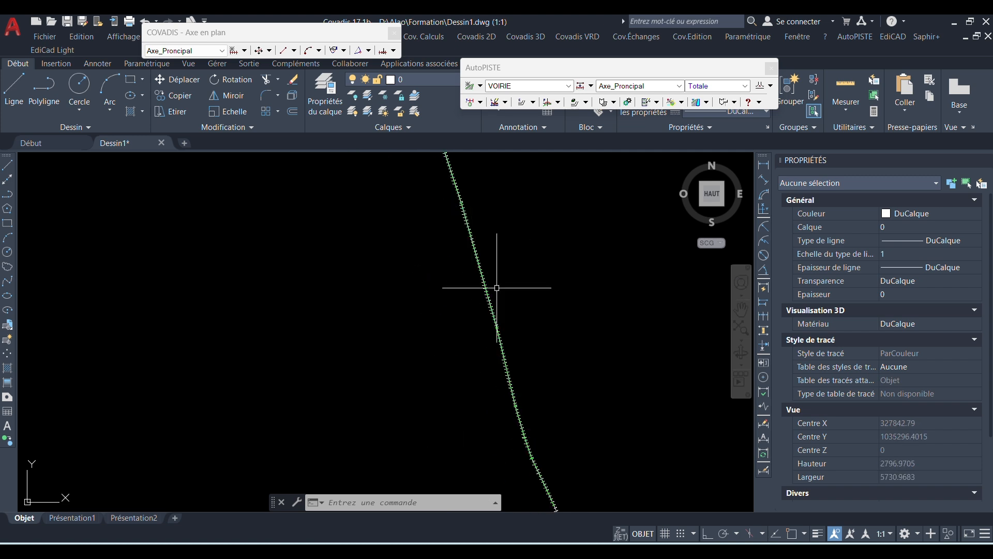
{"action": "scroll", "coordinate": [498, 381], "scroll_direction": "up", "scroll_amount": 10}
{"action": "scroll", "coordinate": [489, 373], "scroll_direction": "down", "scroll_amount": 4}
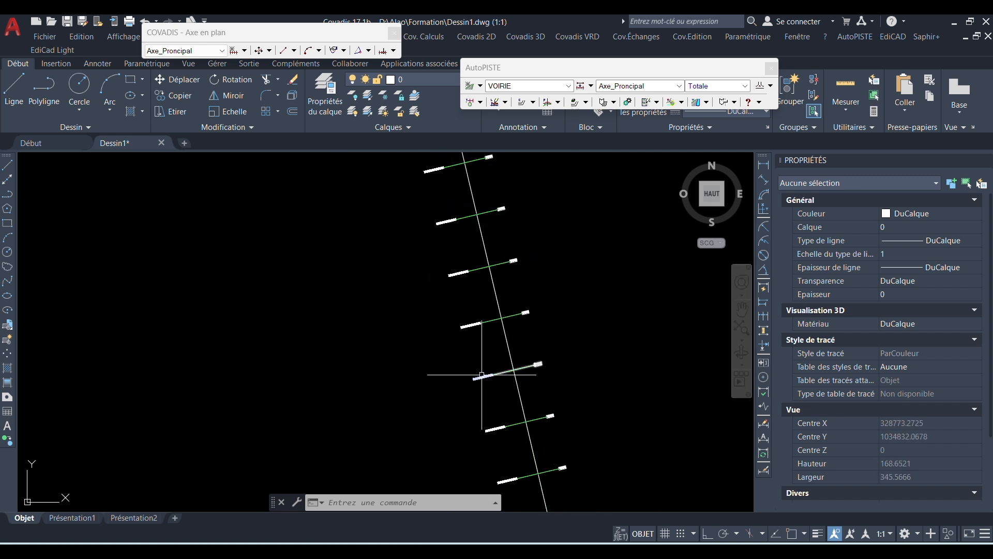
{"action": "left_click", "coordinate": [481, 102]}
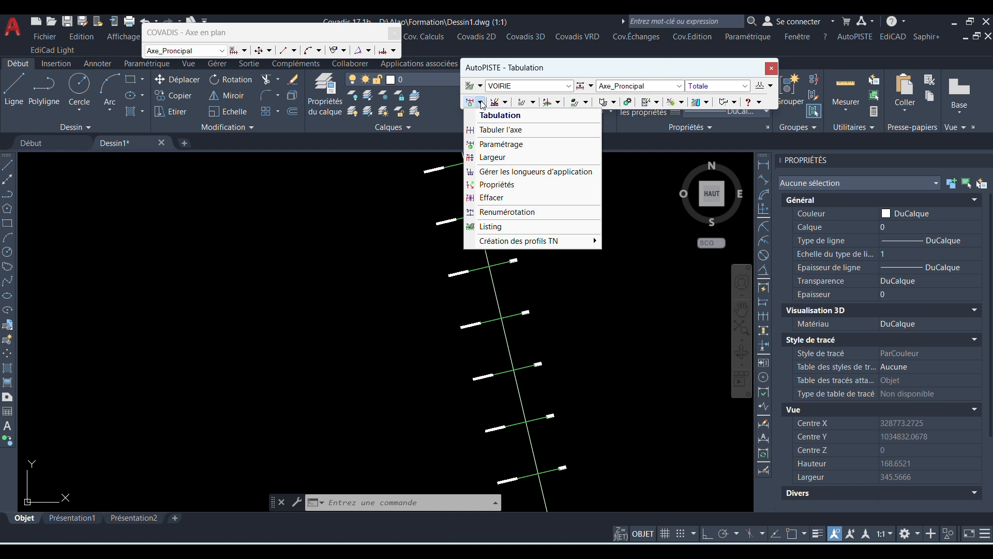
{"action": "left_click", "coordinate": [481, 103]}
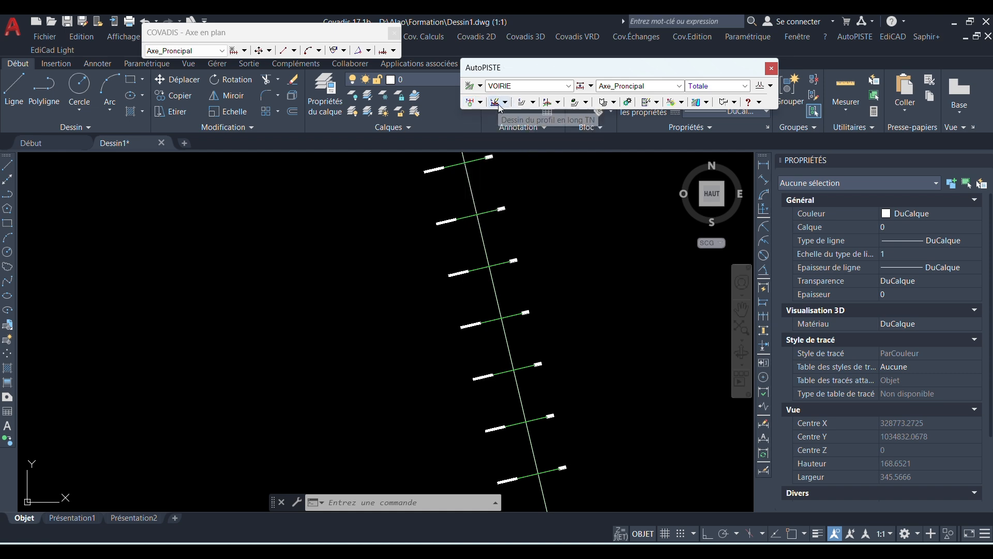
Start drawing the natural-ground (TN) longitudinal profile and open its page layout parameters
{"action": "left_click", "coordinate": [496, 102]}
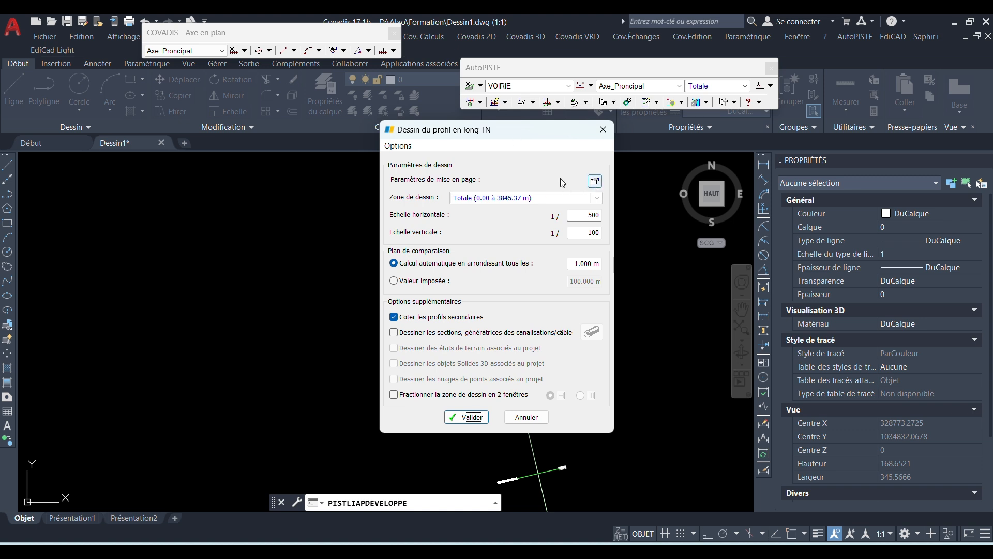
{"action": "left_click", "coordinate": [595, 181]}
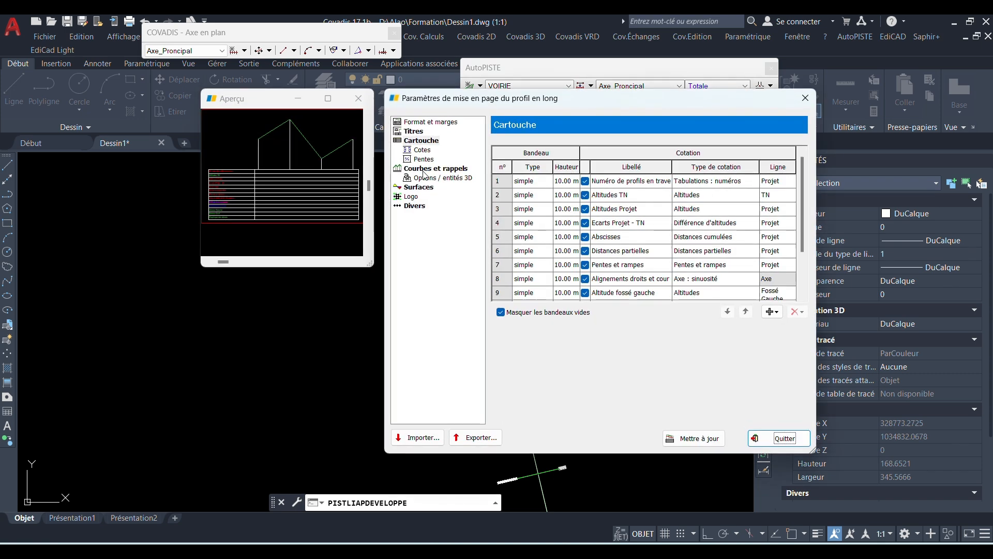
{"action": "left_click_drag", "start_coordinate": [457, 100], "coordinate": [461, 93]}
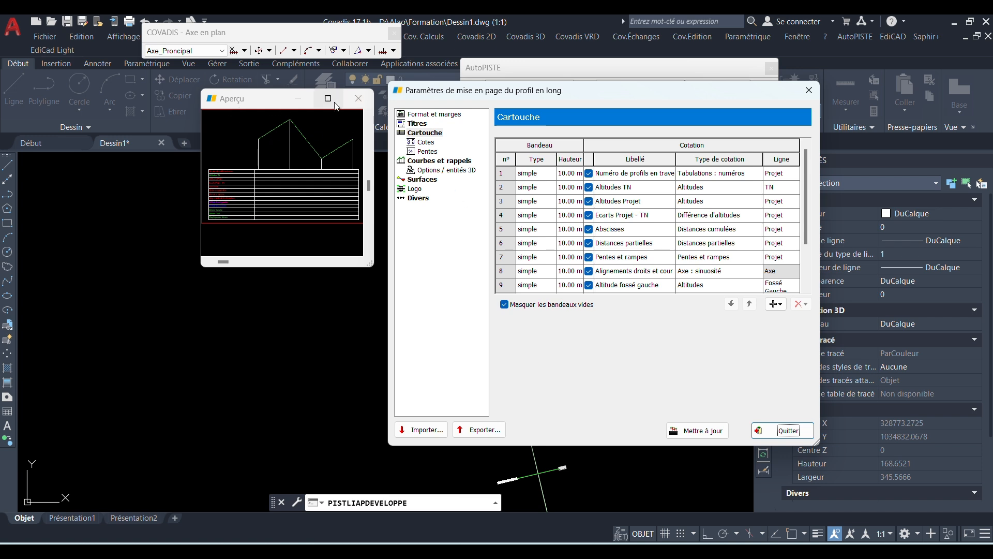
Review the profile's format height and the margins around the cartouche and the curves, using the preview to identify each one
{"action": "left_click", "coordinate": [432, 115]}
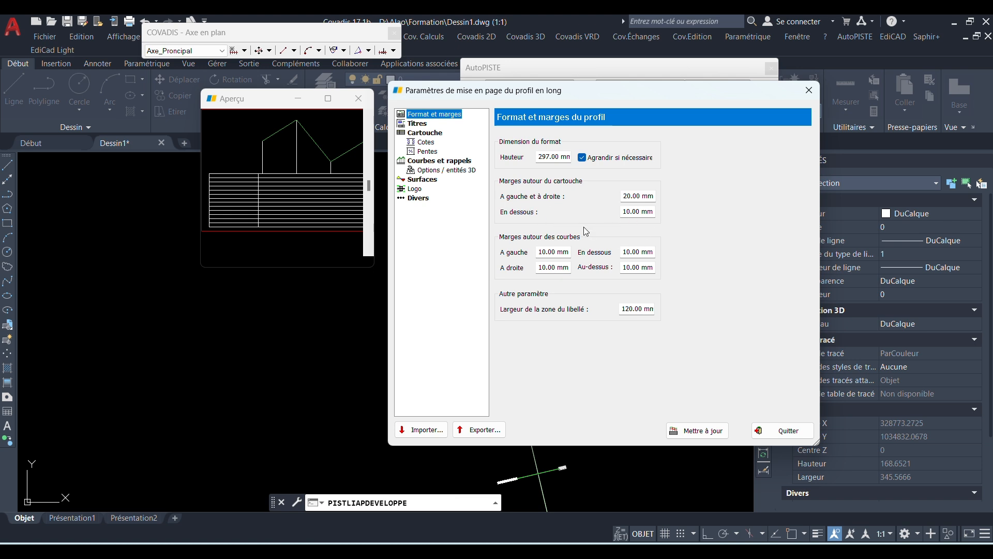
{"action": "left_click", "coordinate": [631, 195]}
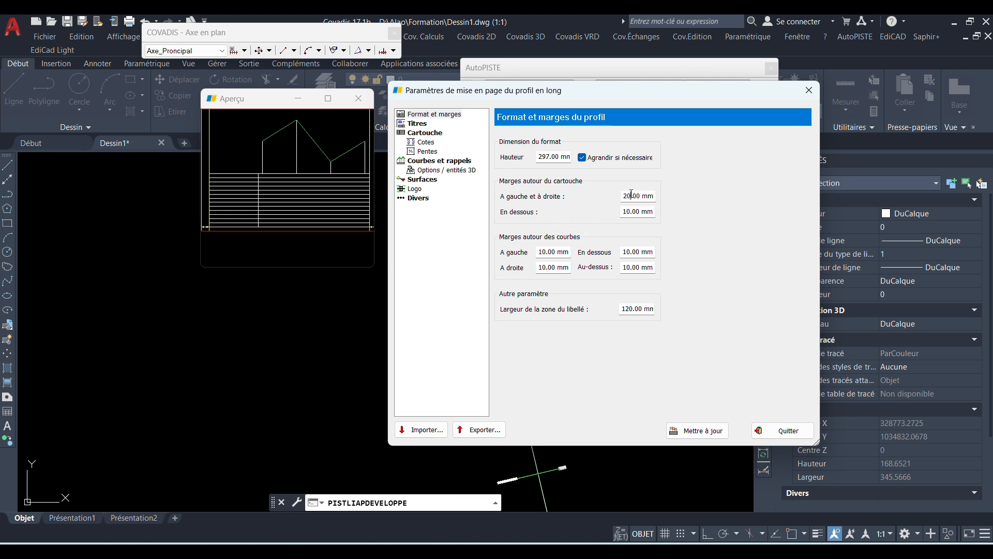
{"action": "left_click", "coordinate": [553, 158]}
{"action": "left_click", "coordinate": [627, 196]}
{"action": "double_click", "coordinate": [641, 211]}
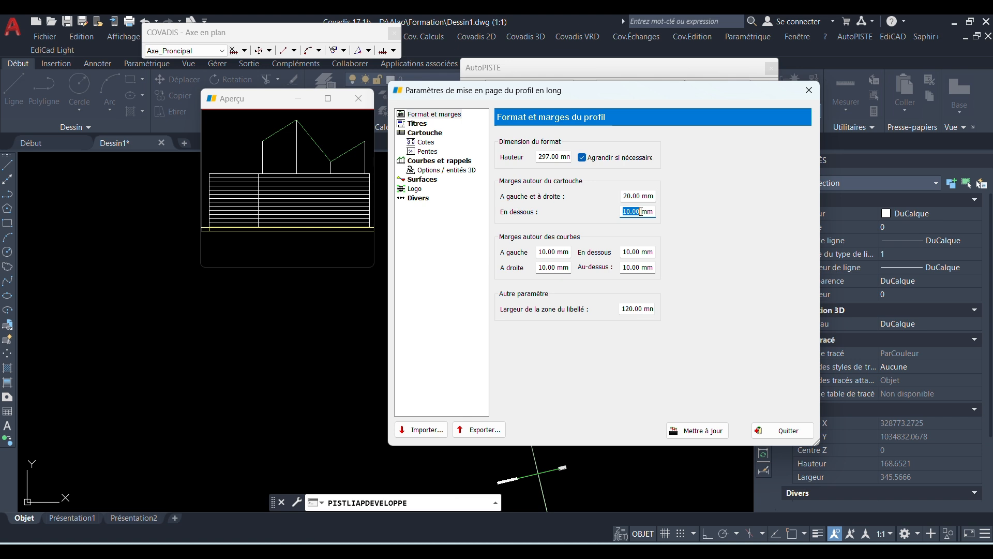
{"action": "left_click", "coordinate": [553, 253]}
{"action": "double_click", "coordinate": [548, 268]}
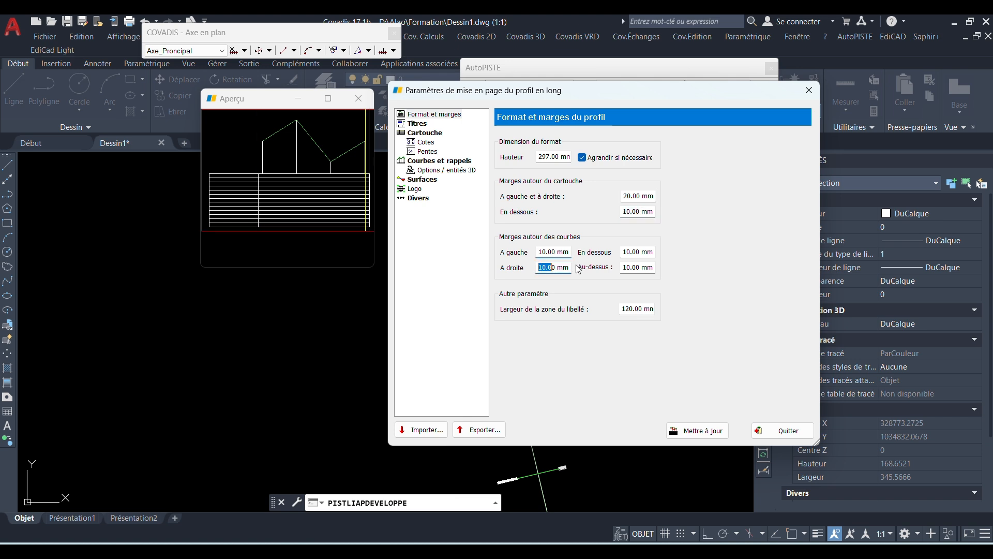
{"action": "left_click", "coordinate": [650, 266]}
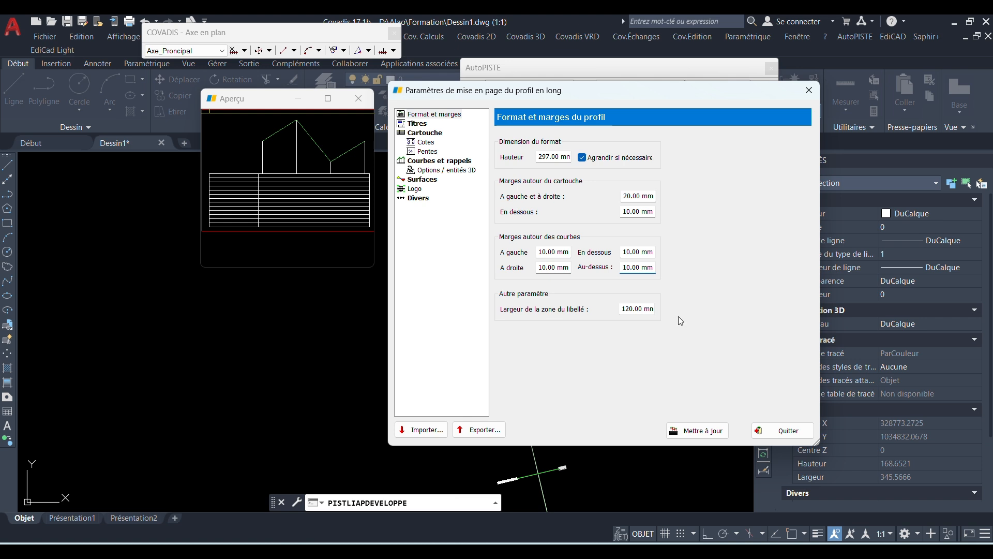
Set the width of the profile's label zone to 80 mm
{"action": "double_click", "coordinate": [627, 309]}
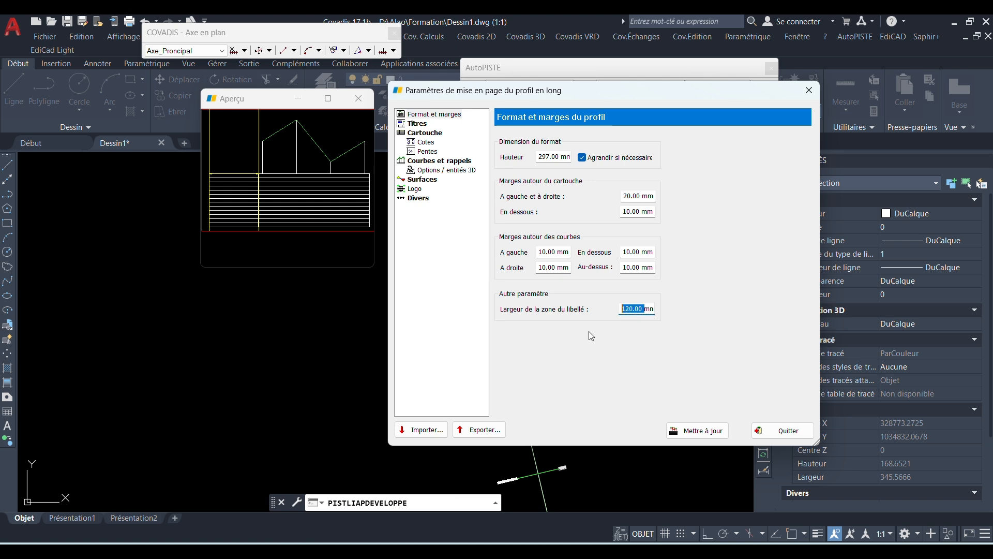
{"action": "type", "text": "80"}
{"action": "key", "text": "Return"}
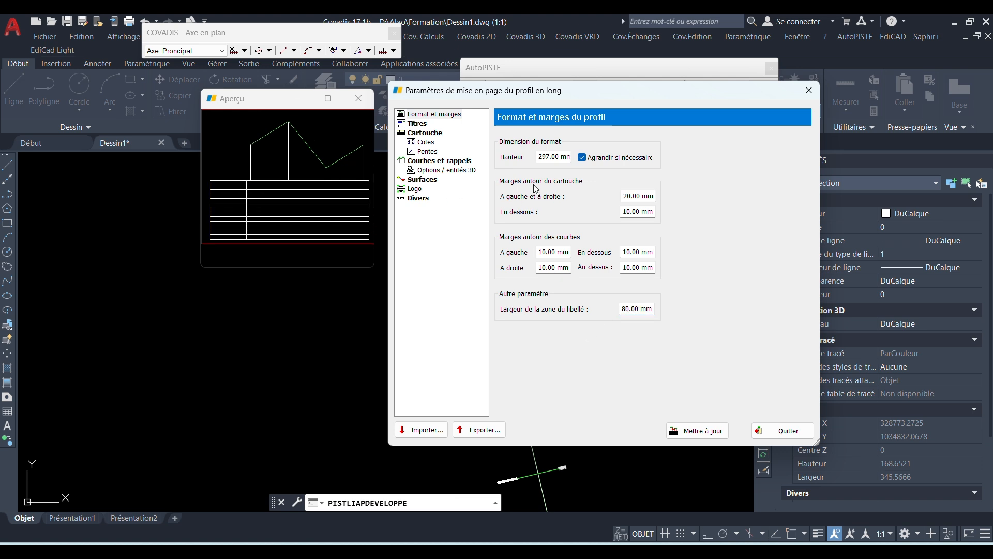
Turn off the Titre 1 title and set the Echelle Y title's Y position to 10 mm
{"action": "left_click", "coordinate": [419, 124]}
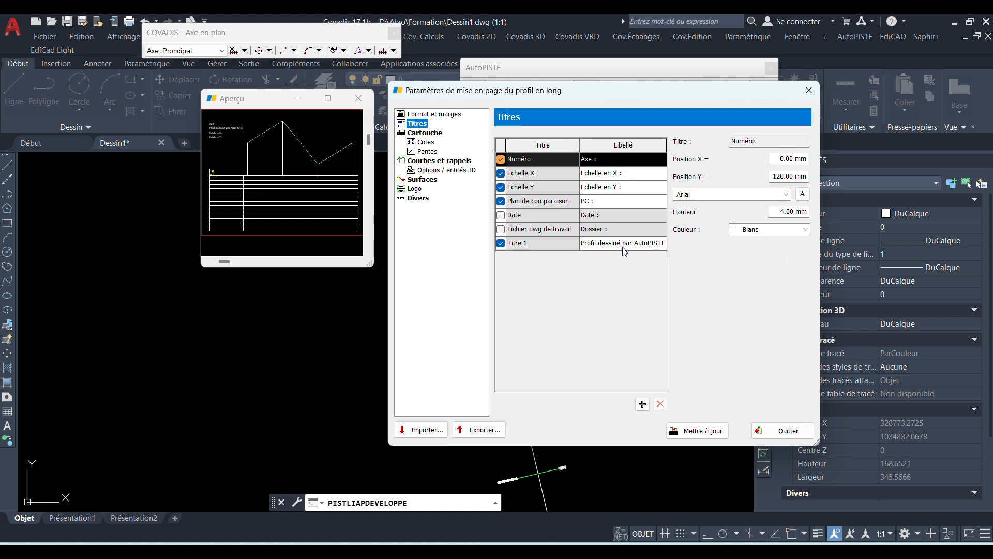
{"action": "left_click", "coordinate": [502, 243]}
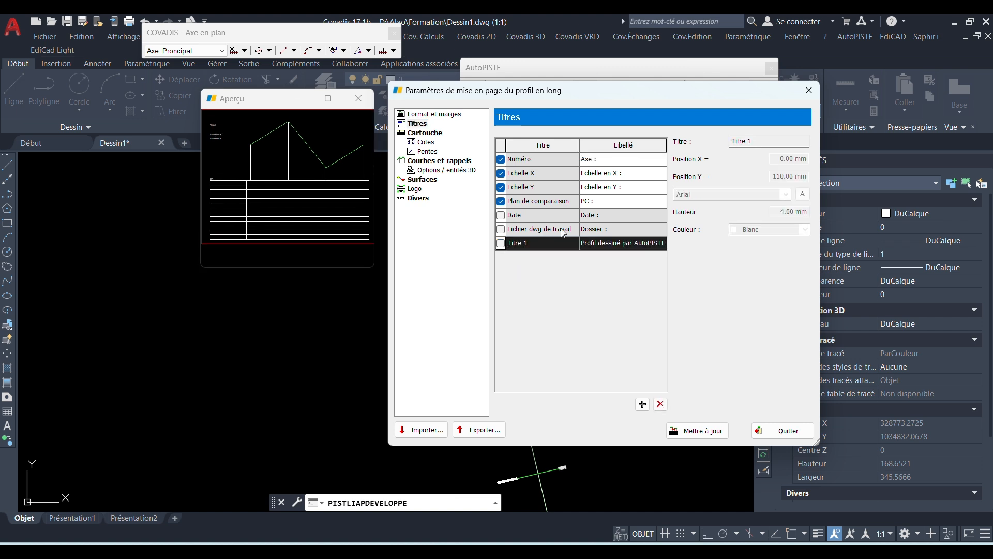
{"action": "left_click", "coordinate": [538, 204]}
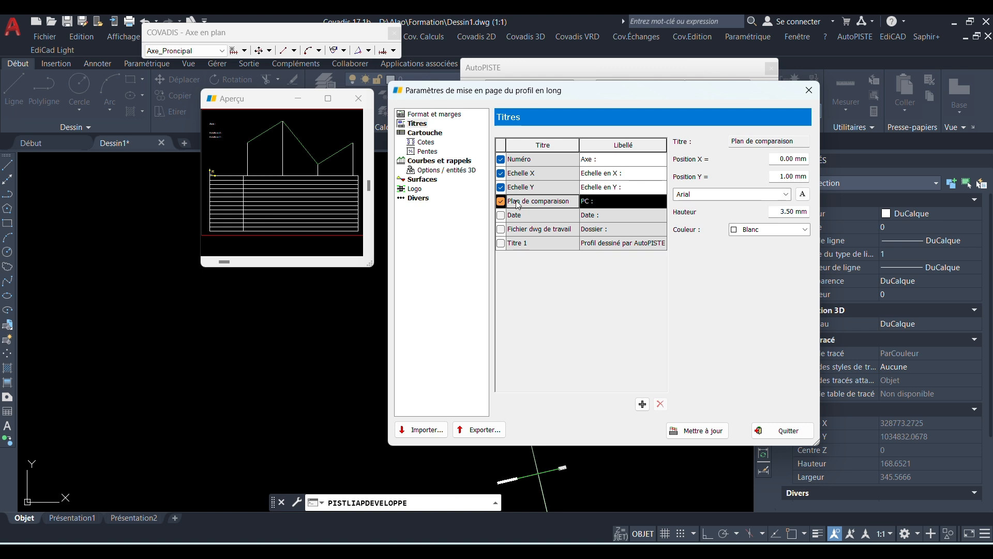
{"action": "left_click", "coordinate": [536, 189]}
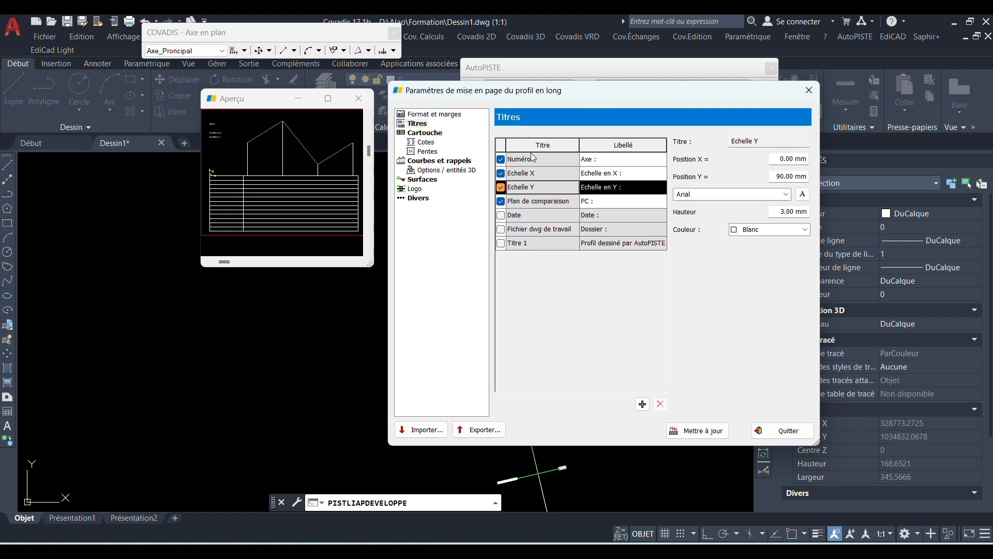
{"action": "left_click", "coordinate": [777, 176]}
{"action": "type", "text": "1"}
{"action": "key", "text": "Tab"}
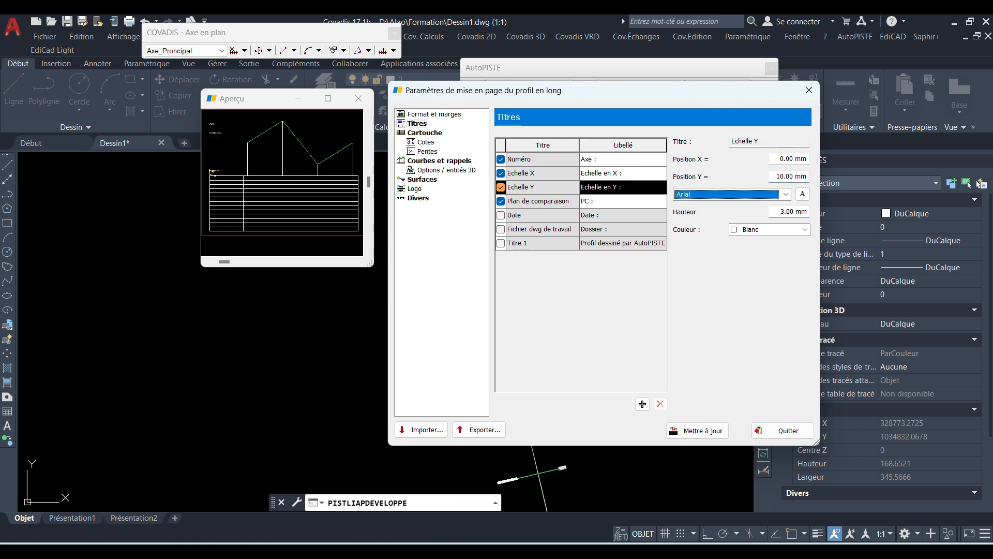
Set the Y position of the Echelle X title to 20 mm and that of the Numéro title to 40 mm
{"action": "left_click", "coordinate": [648, 170]}
{"action": "left_click", "coordinate": [785, 176]}
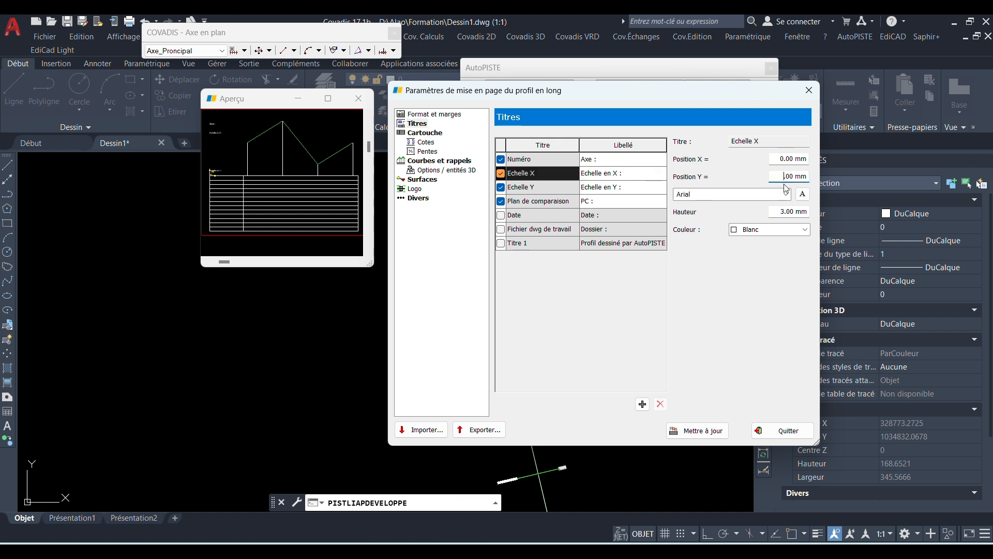
{"action": "type", "text": "20"}
{"action": "key", "text": "Tab"}
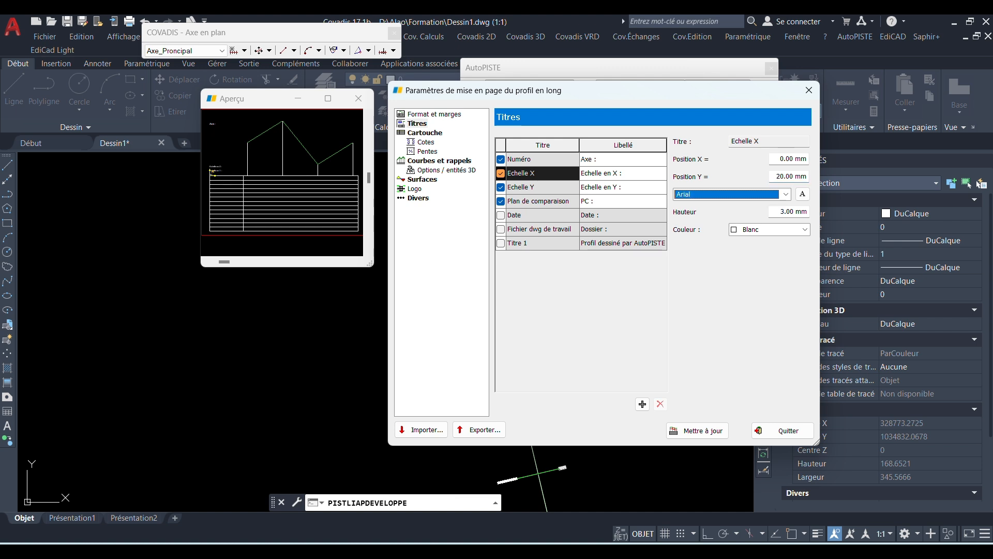
{"action": "left_click", "coordinate": [559, 165]}
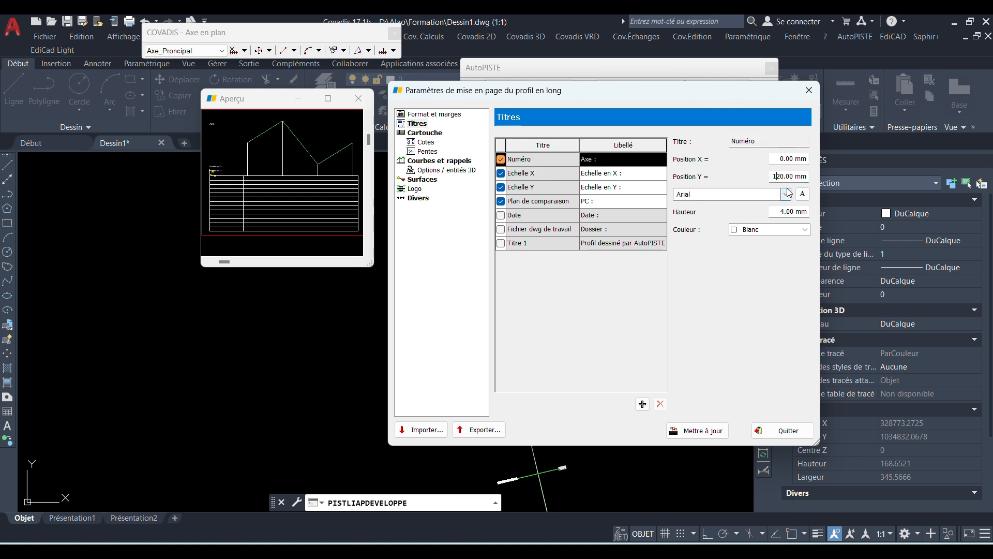
{"action": "type", "text": "4"}
{"action": "key", "text": "Tab"}
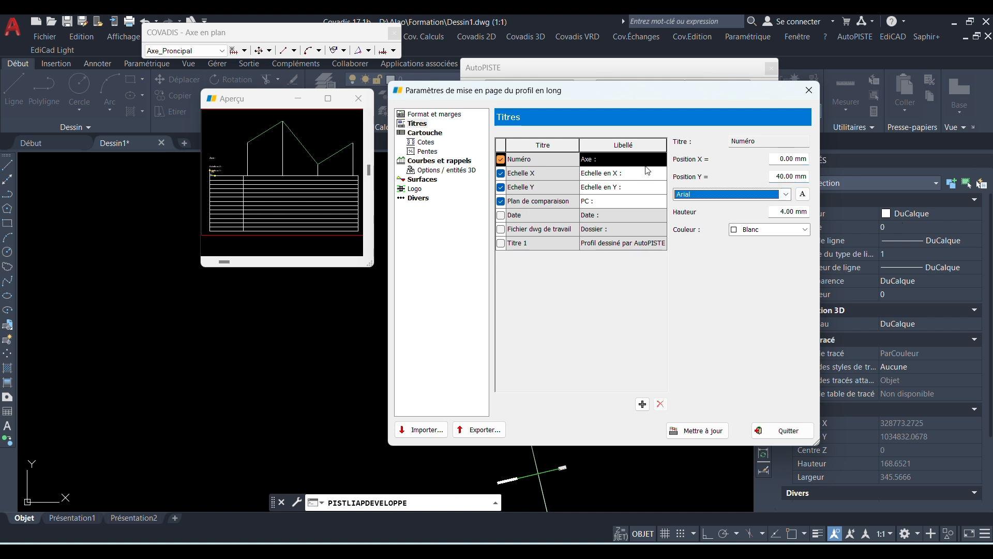
In the cartouche, deactivate the bands Graphique des dévers, Dévers Droit, Dévers Gauche, Altitude fossé droite and Altitude fossé gauche
{"action": "left_click", "coordinate": [424, 135]}
{"action": "left_click", "coordinate": [536, 178]}
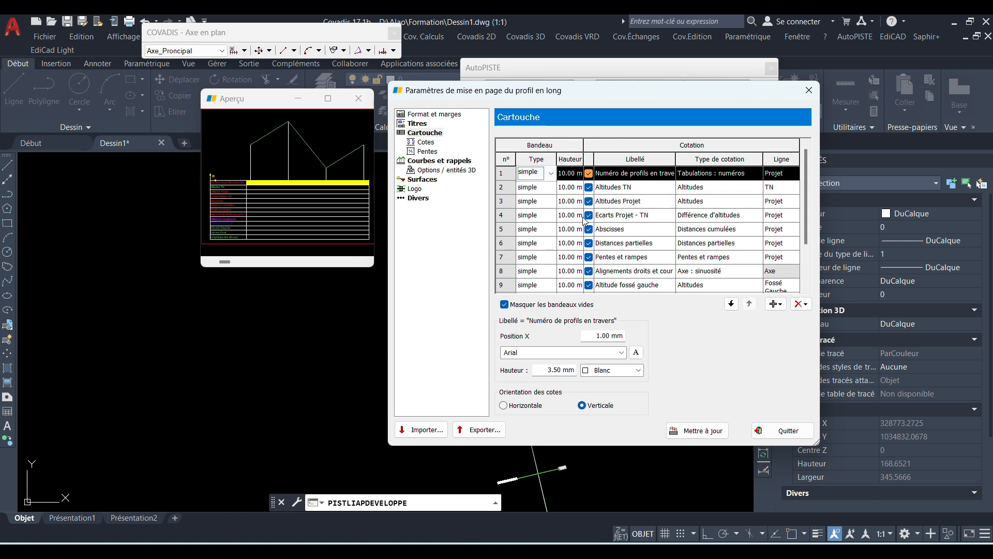
{"action": "scroll", "coordinate": [590, 220], "scroll_direction": "down", "scroll_amount": 3}
{"action": "scroll", "coordinate": [590, 220], "scroll_direction": "up", "scroll_amount": 3}
{"action": "scroll", "coordinate": [603, 229], "scroll_direction": "down", "scroll_amount": 1}
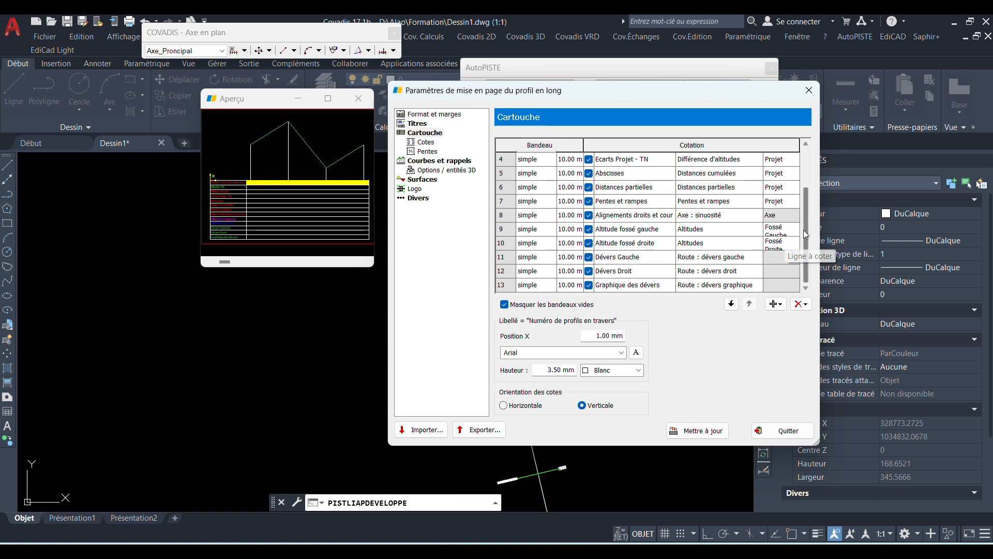
{"action": "left_click", "coordinate": [588, 285]}
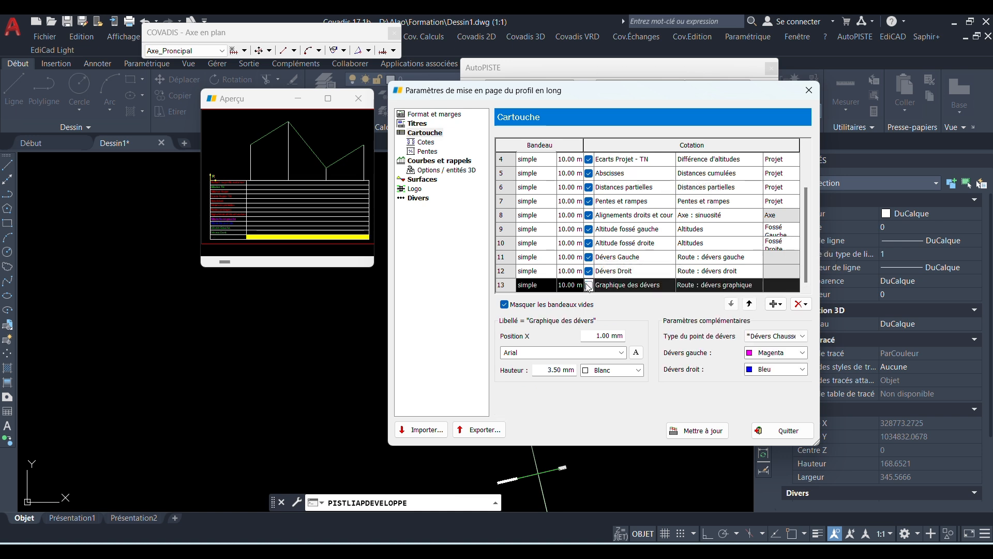
{"action": "left_click", "coordinate": [589, 271]}
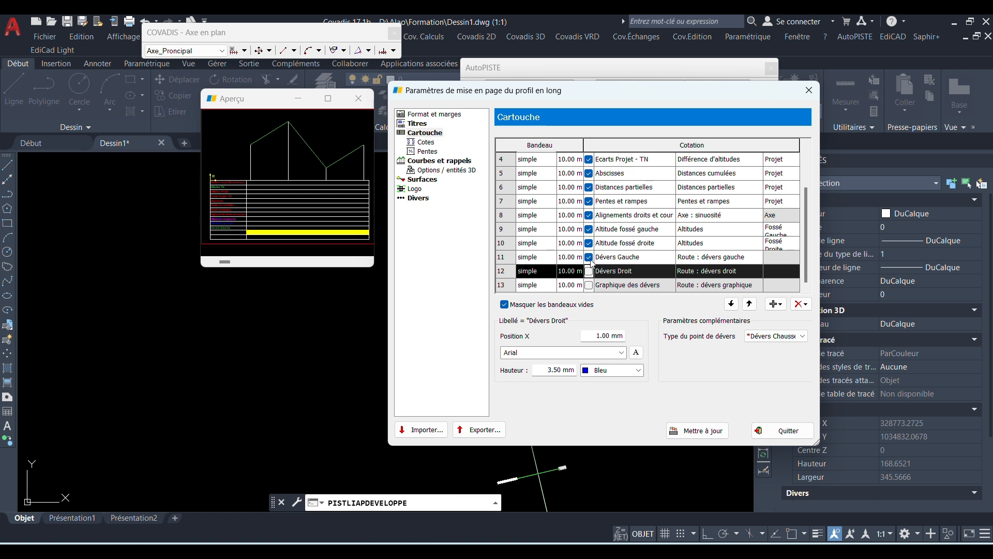
{"action": "left_click", "coordinate": [589, 257]}
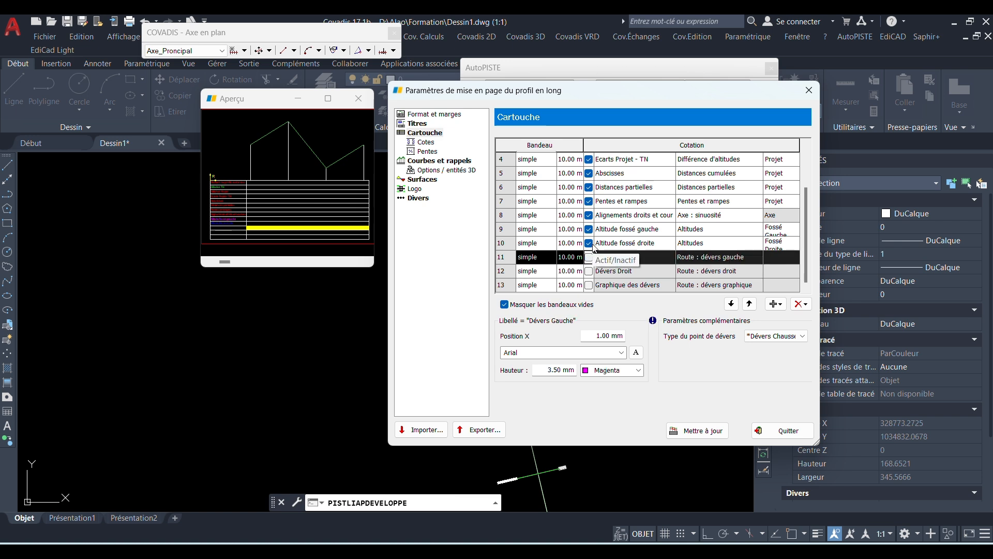
{"action": "left_click", "coordinate": [589, 243]}
{"action": "left_click", "coordinate": [589, 229]}
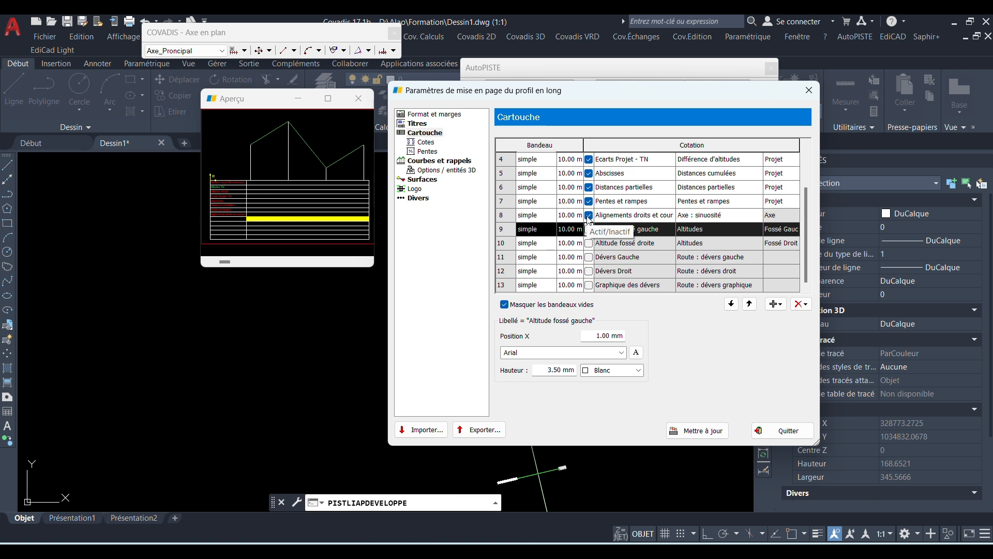
Review the remaining cartouche bands, the Altitudes TN band's annotation type and line, the Cotes text settings, and the TN curve's settings
{"action": "scroll", "coordinate": [589, 219], "scroll_direction": "up", "scroll_amount": 2}
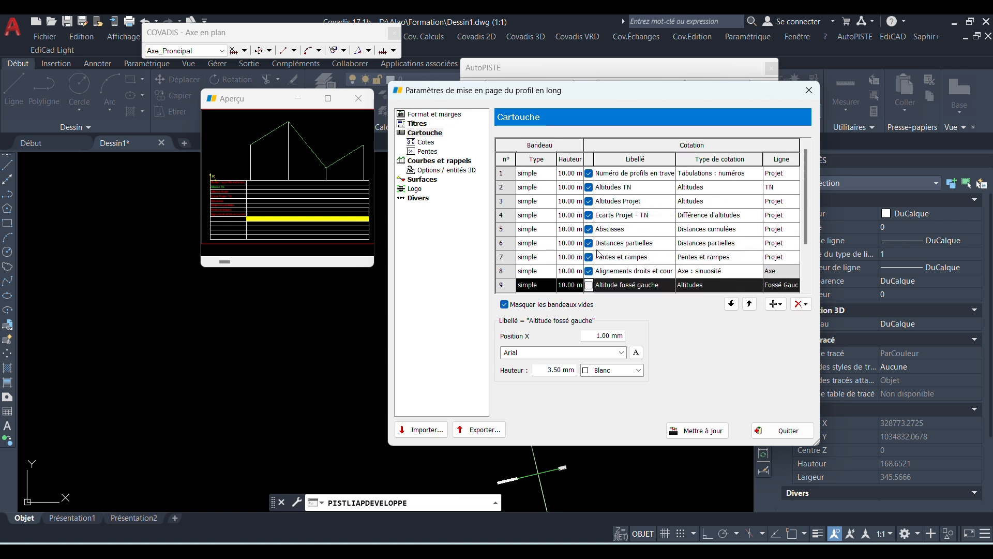
{"action": "scroll", "coordinate": [604, 267], "scroll_direction": "down", "scroll_amount": 1}
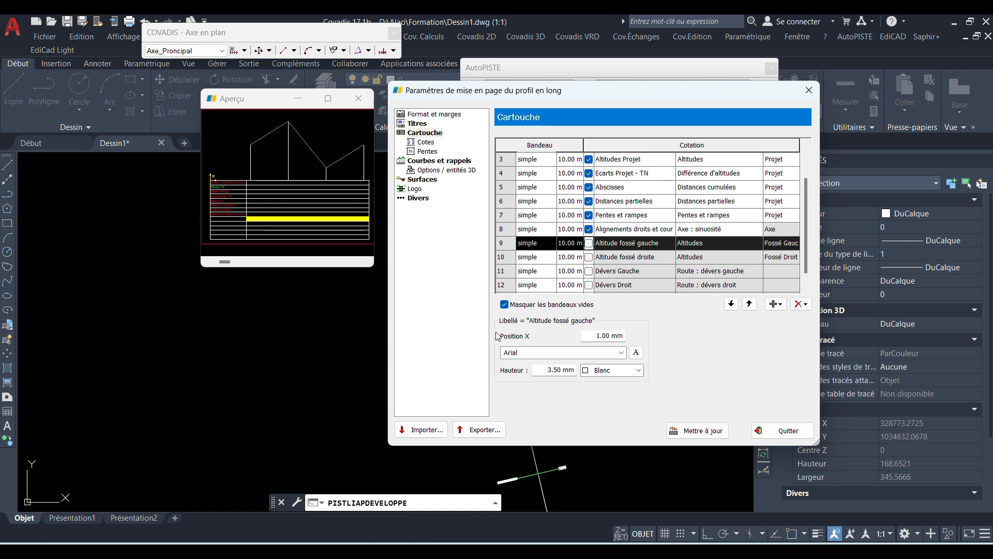
{"action": "scroll", "coordinate": [594, 258], "scroll_direction": "down", "scroll_amount": 1}
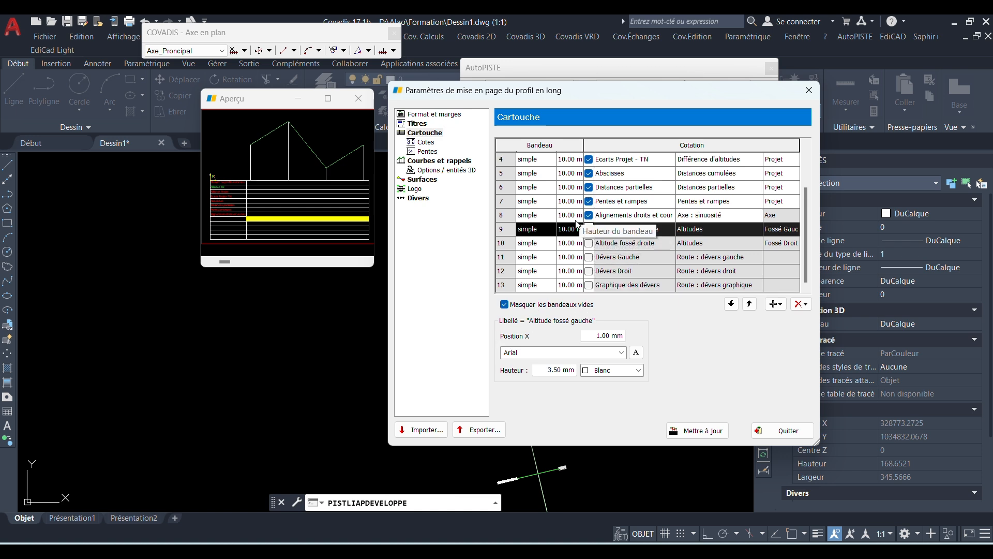
{"action": "scroll", "coordinate": [647, 218], "scroll_direction": "up", "scroll_amount": 2}
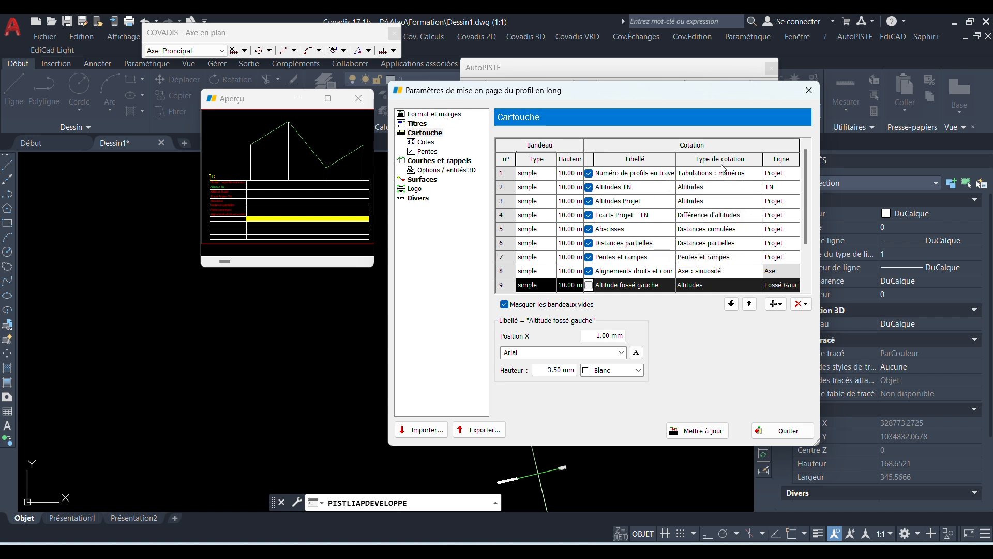
{"action": "left_click", "coordinate": [623, 188]}
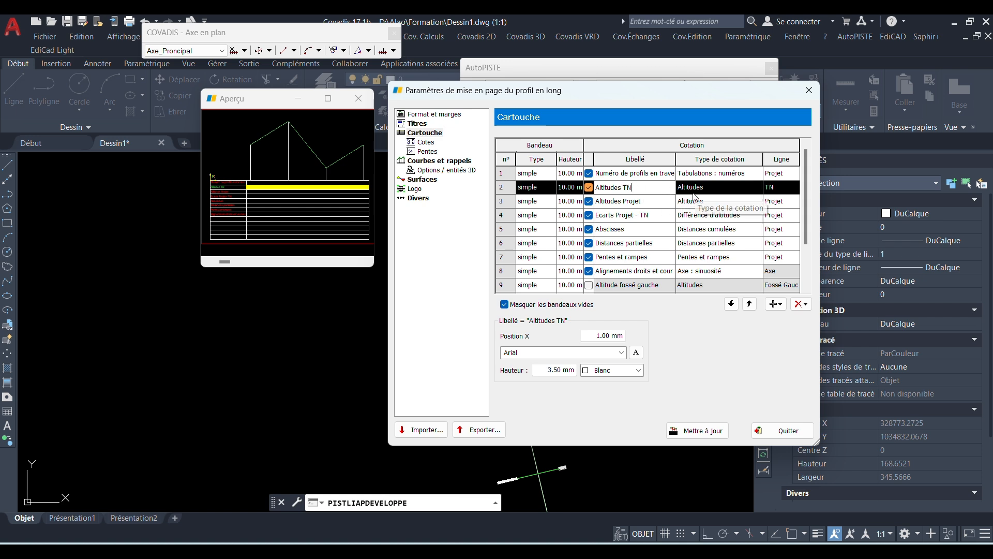
{"action": "left_click", "coordinate": [712, 194]}
{"action": "left_click", "coordinate": [712, 195]}
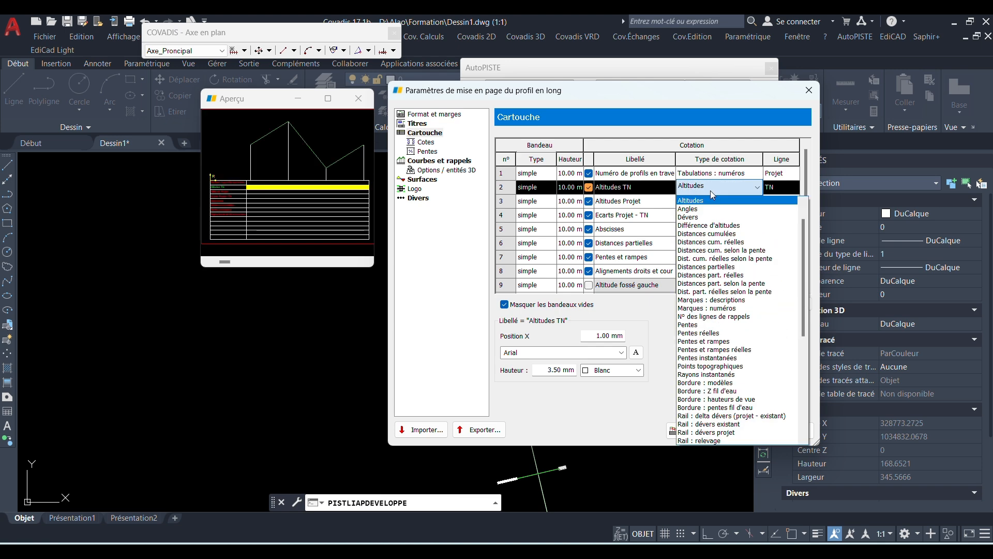
{"action": "left_click", "coordinate": [710, 192]}
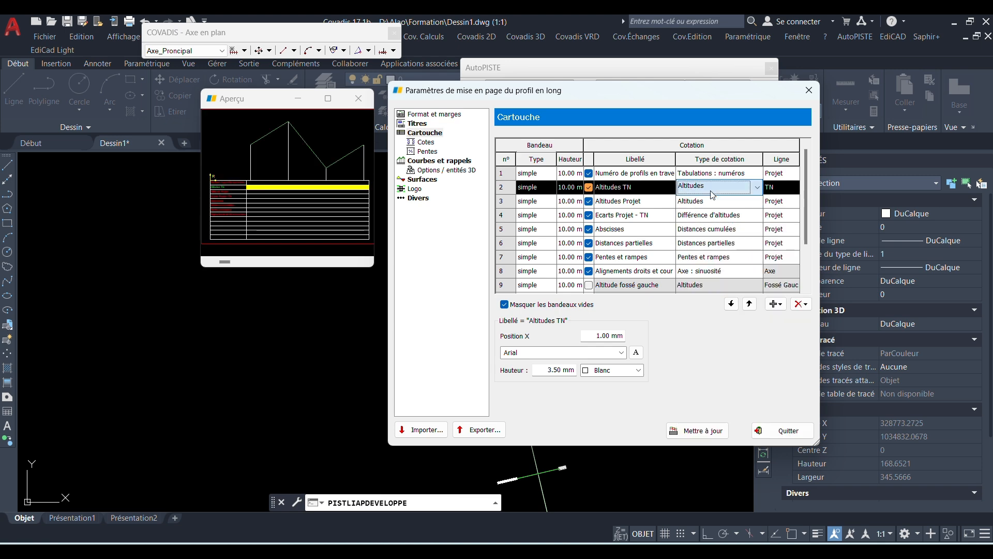
{"action": "left_click", "coordinate": [782, 191]}
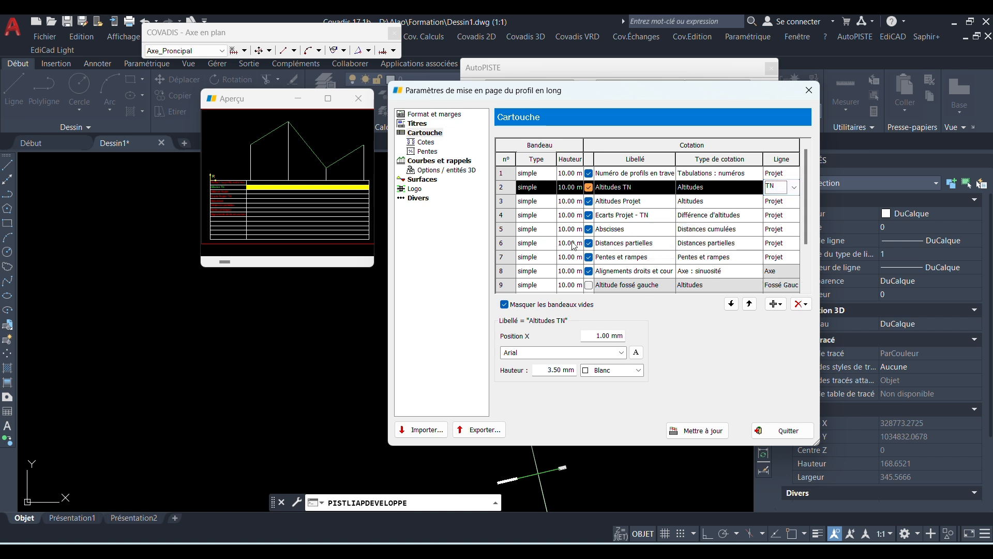
{"action": "scroll", "coordinate": [632, 238], "scroll_direction": "down", "scroll_amount": 1}
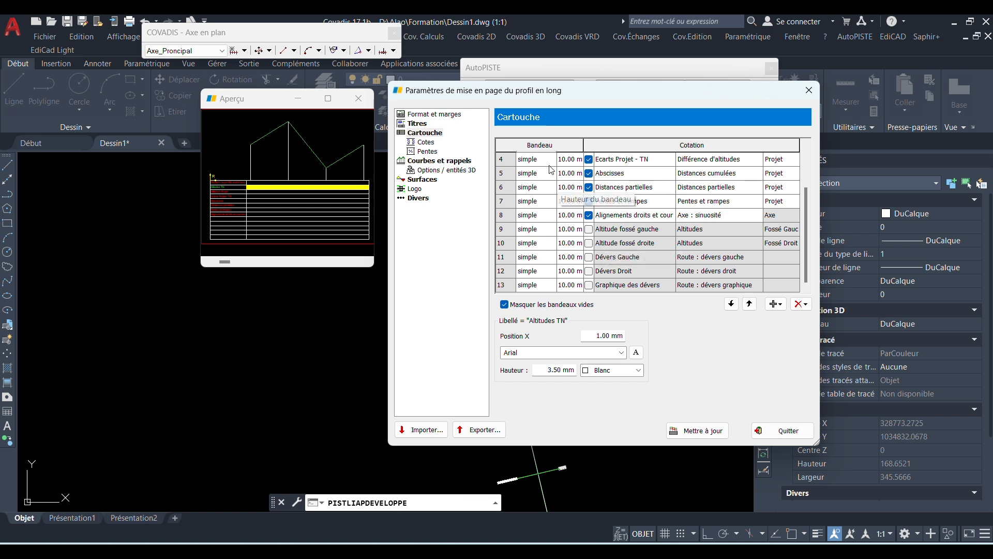
{"action": "scroll", "coordinate": [684, 231], "scroll_direction": "up", "scroll_amount": 1}
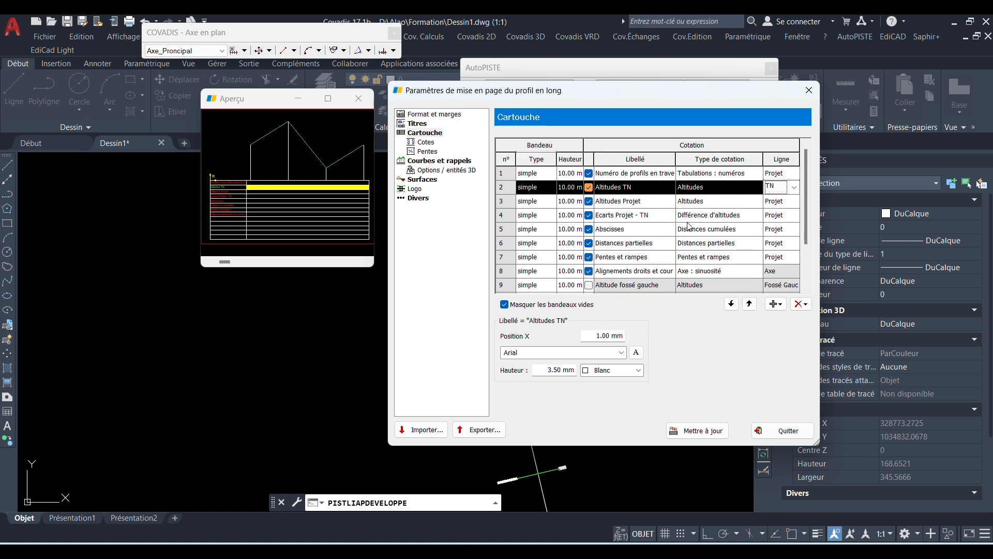
{"action": "left_click", "coordinate": [425, 142]}
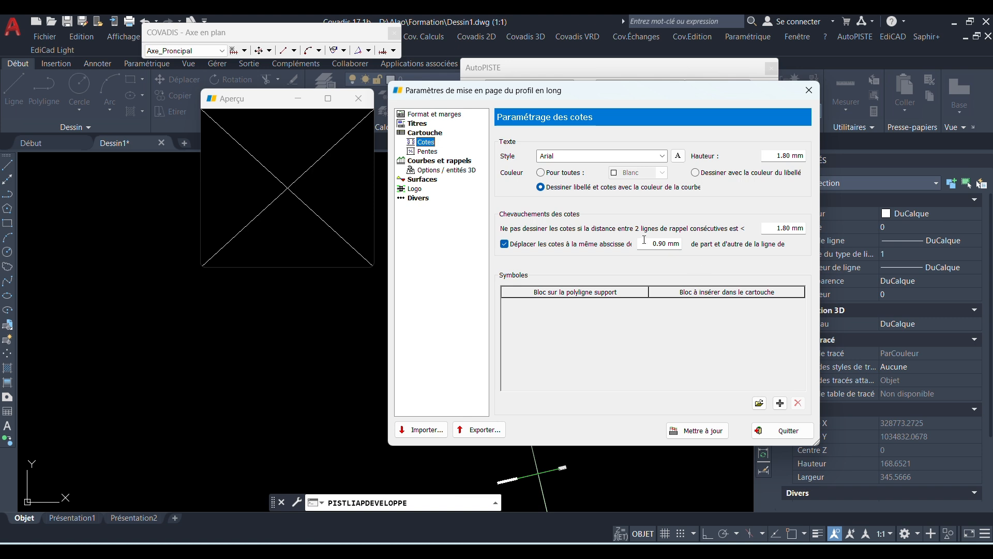
{"action": "left_click", "coordinate": [433, 161]}
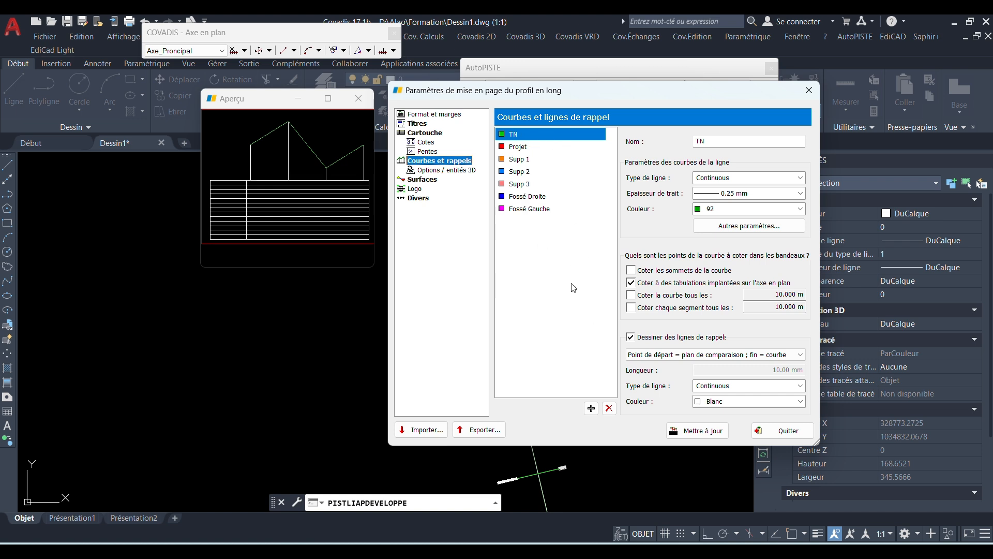
Turn off annotation at the axis tabulations and the drawing of rappel lines for the TN curve
{"action": "left_click", "coordinate": [631, 284]}
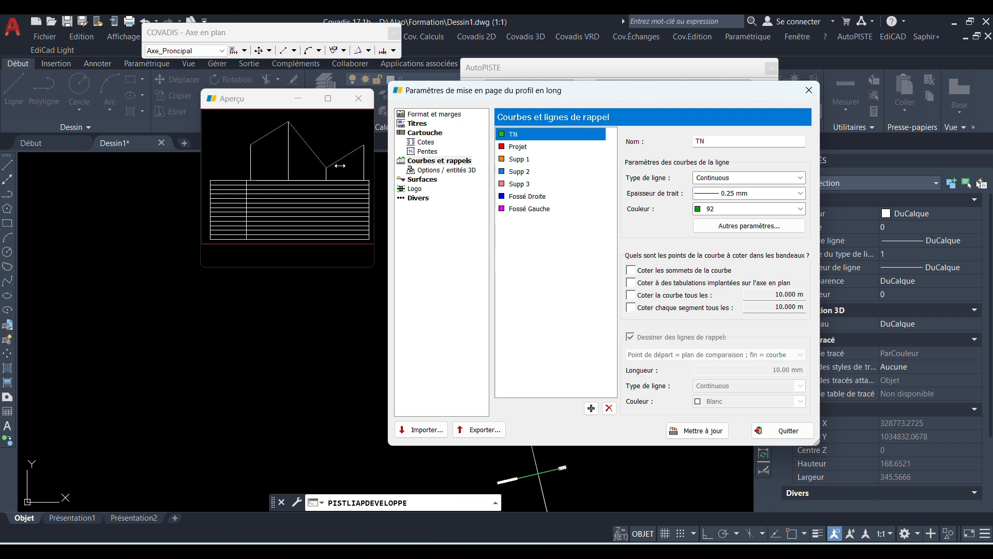
{"action": "left_click", "coordinate": [514, 148]}
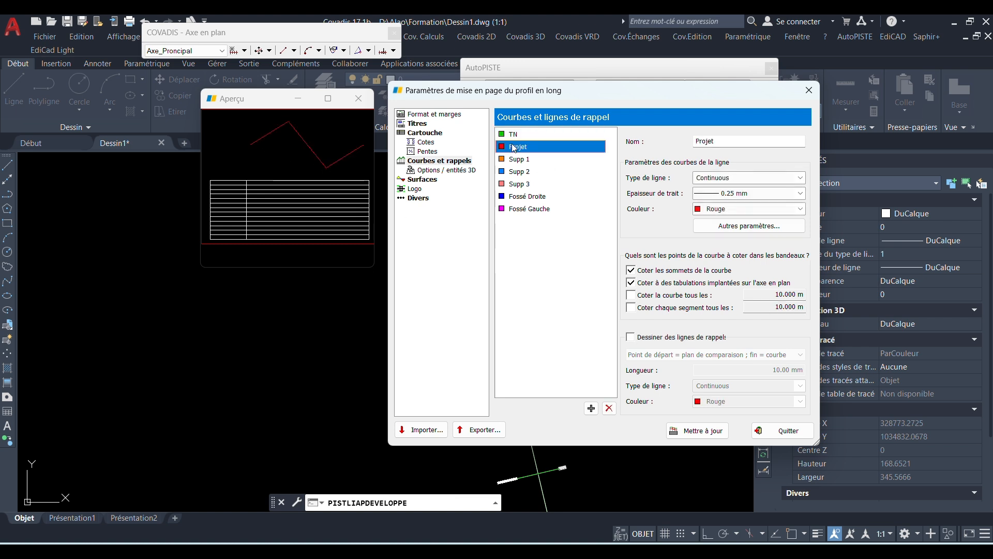
{"action": "left_click", "coordinate": [524, 137]}
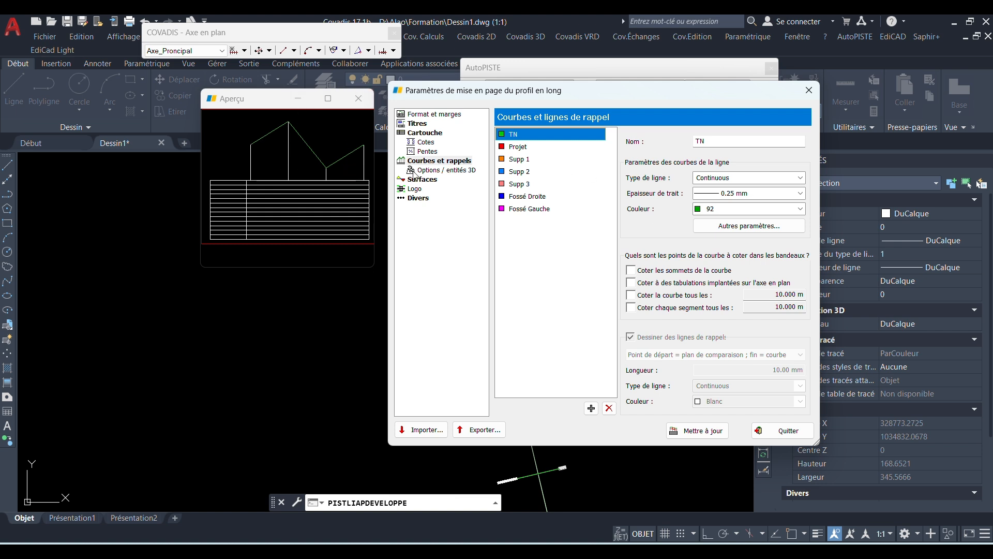
{"action": "left_click", "coordinate": [632, 283]}
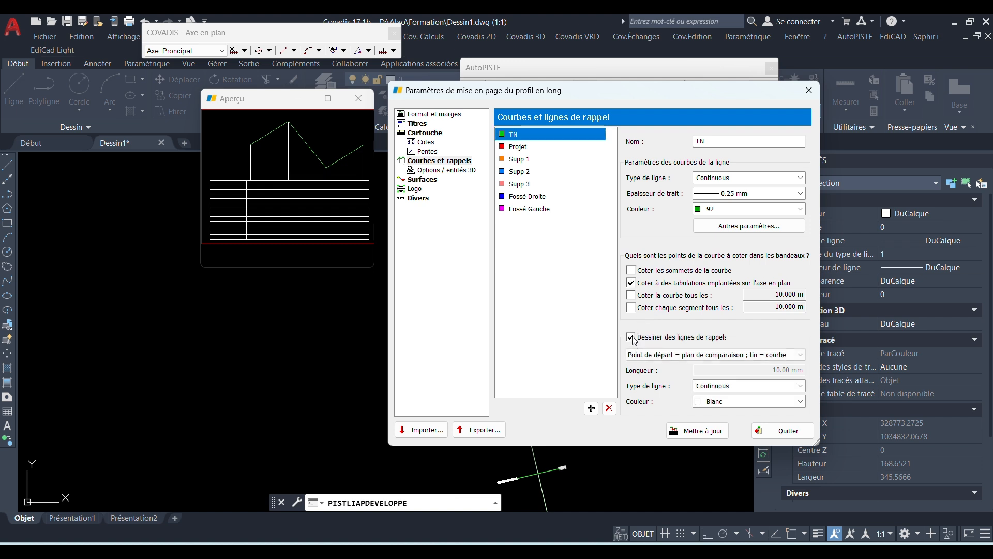
{"action": "left_click", "coordinate": [631, 337]}
{"action": "left_click", "coordinate": [631, 284]}
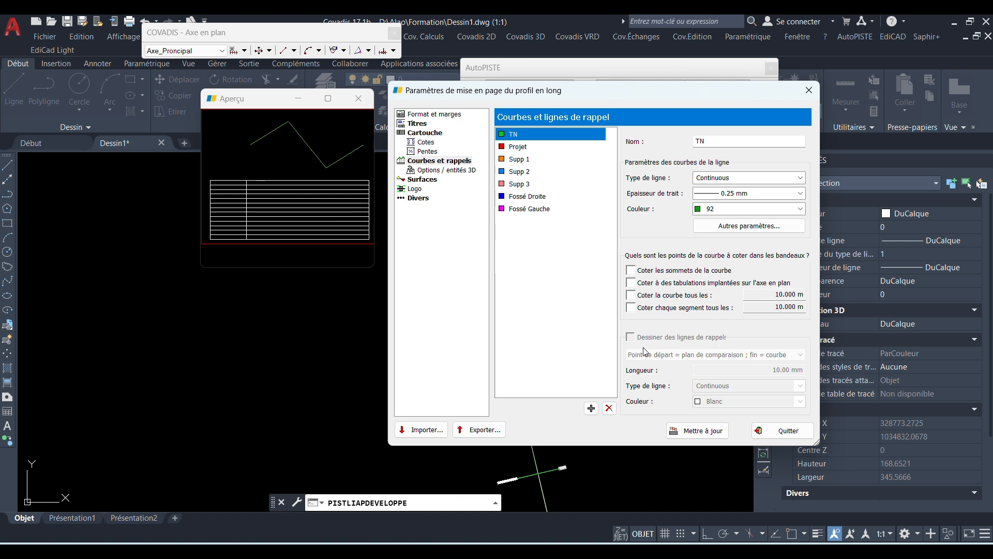
For the Projet curve, enable rappel lines with the colour DuBloc and turn off annotation of the curve's vertices
{"action": "left_click", "coordinate": [517, 148]}
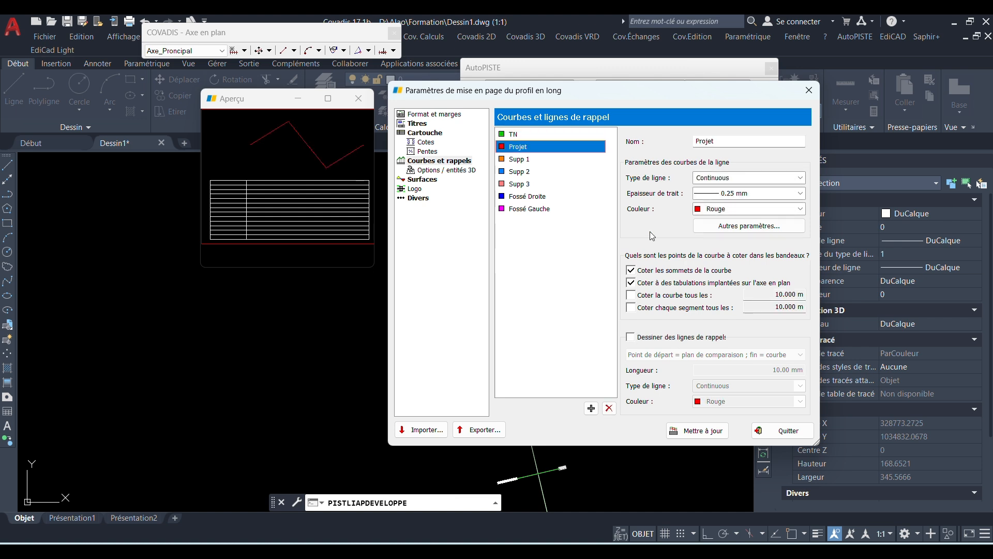
{"action": "left_click", "coordinate": [634, 338]}
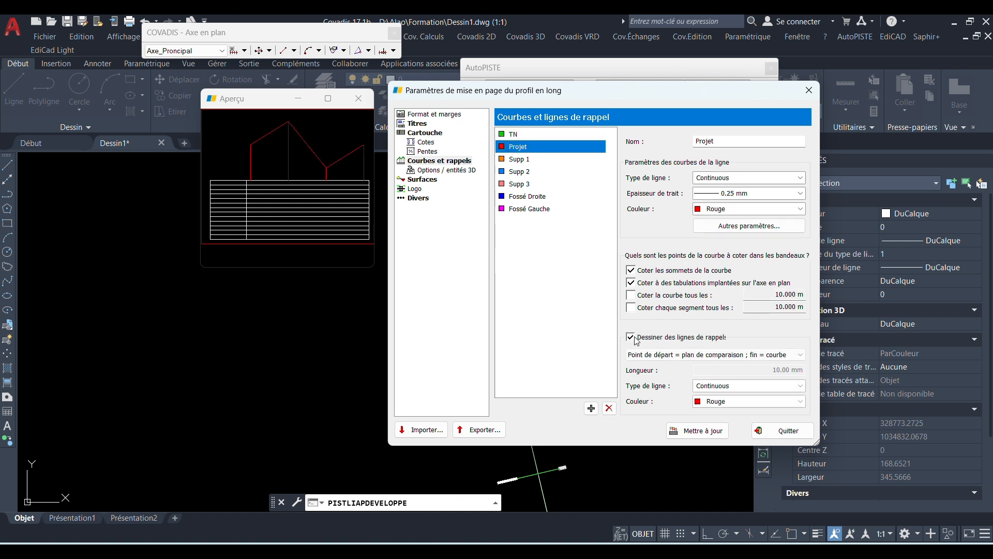
{"action": "left_click", "coordinate": [749, 403]}
{"action": "left_click", "coordinate": [734, 497]}
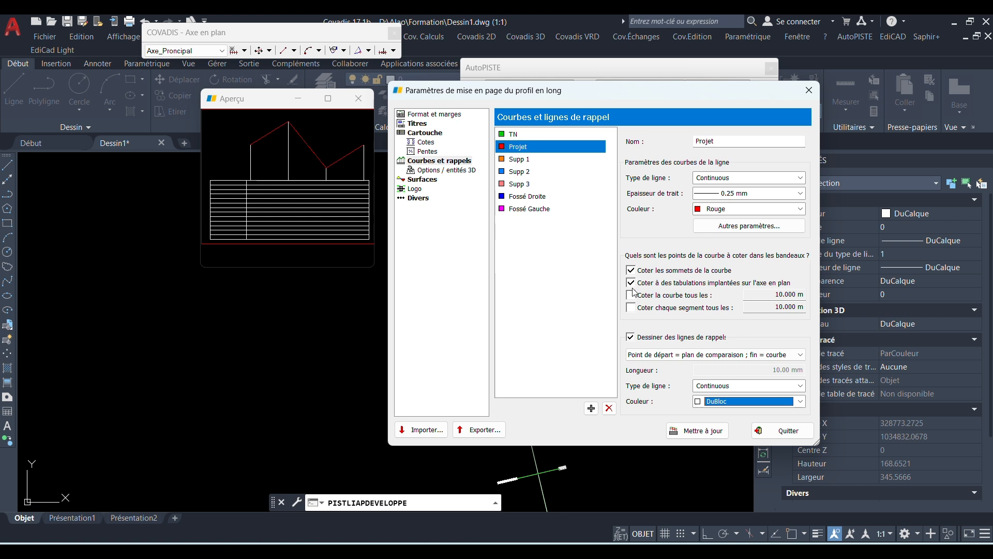
{"action": "left_click", "coordinate": [633, 270]}
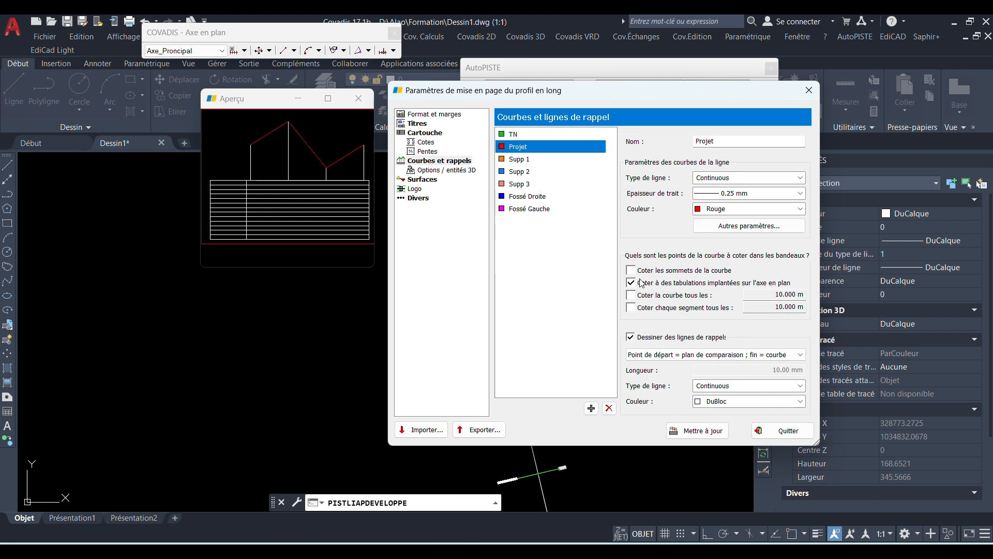
Turn annotation at the axis tabulations and rappel lines back on for the TN curve
{"action": "left_click", "coordinate": [539, 136]}
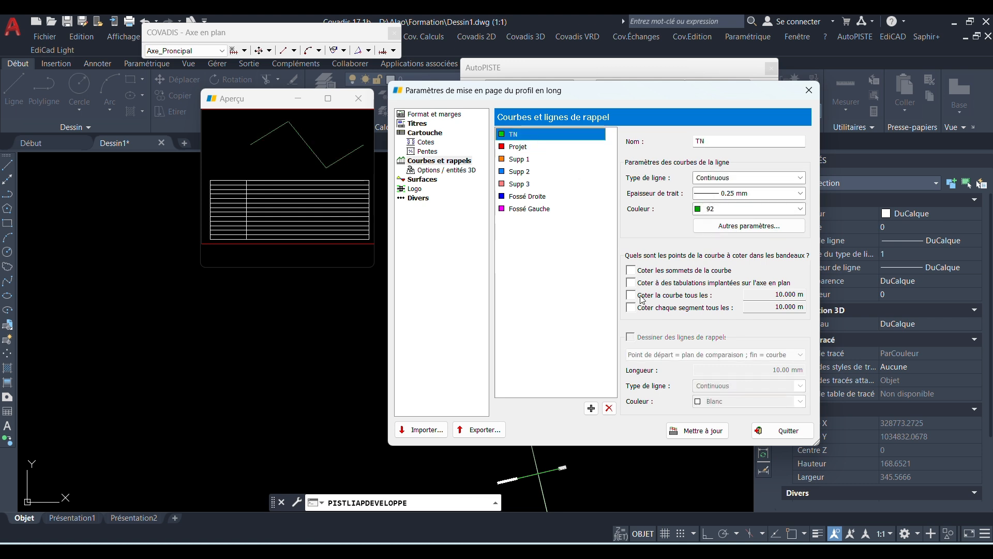
{"action": "left_click", "coordinate": [631, 282]}
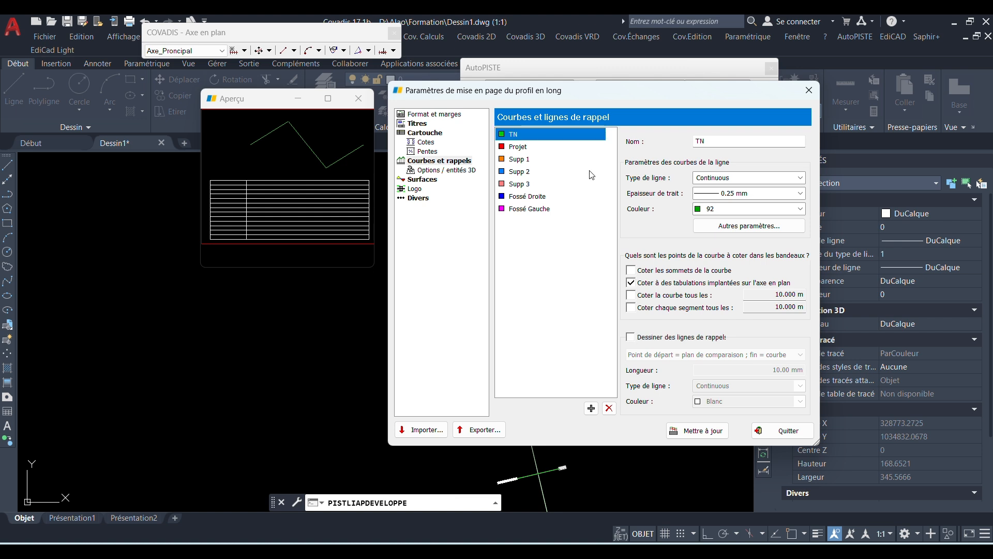
{"action": "left_click", "coordinate": [629, 338]}
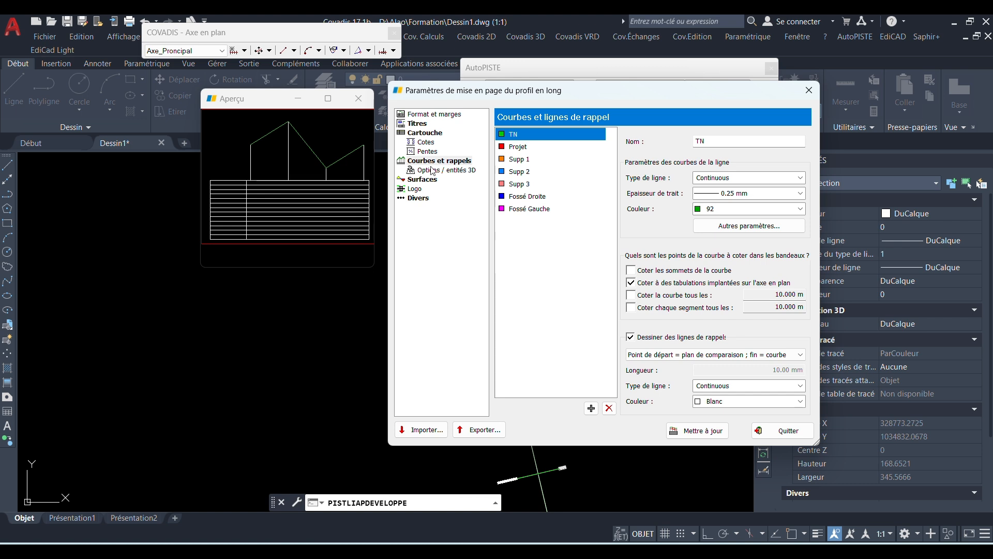
Review the 3D entity curve options and the Remblai and Déblai surface definitions, toggling the Remblai hatching to identify it in the preview
{"action": "left_click", "coordinate": [449, 171]}
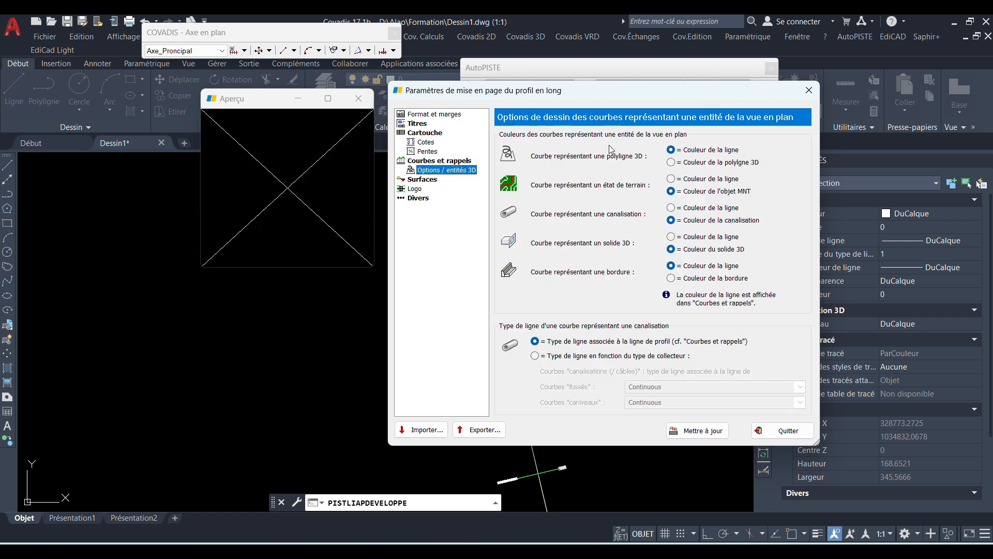
{"action": "left_click", "coordinate": [432, 182]}
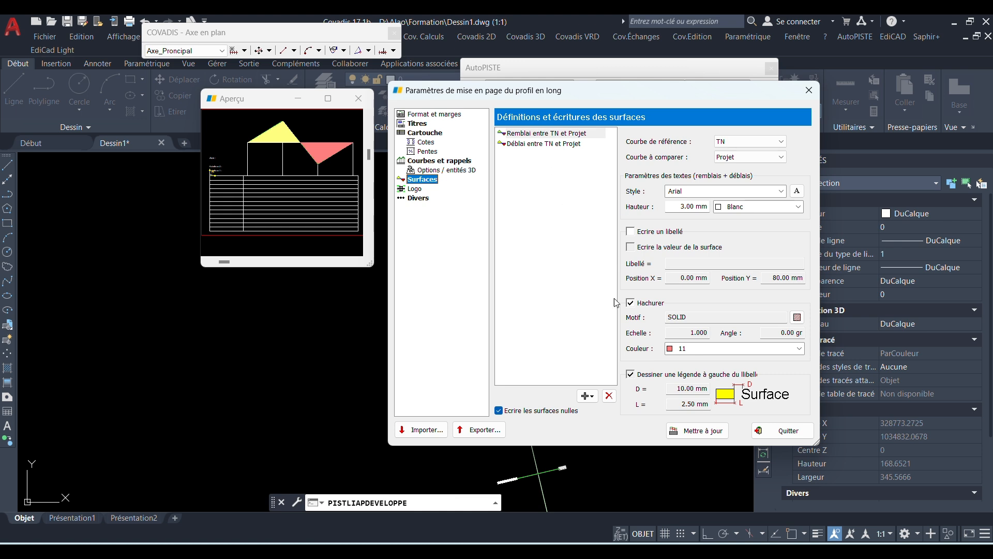
{"action": "left_click", "coordinate": [648, 303]}
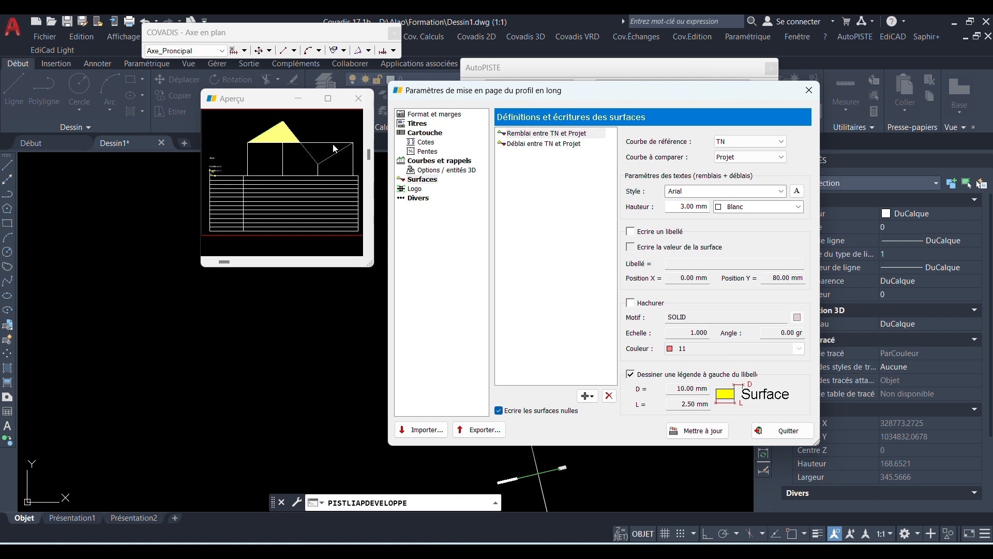
{"action": "left_click", "coordinate": [630, 303]}
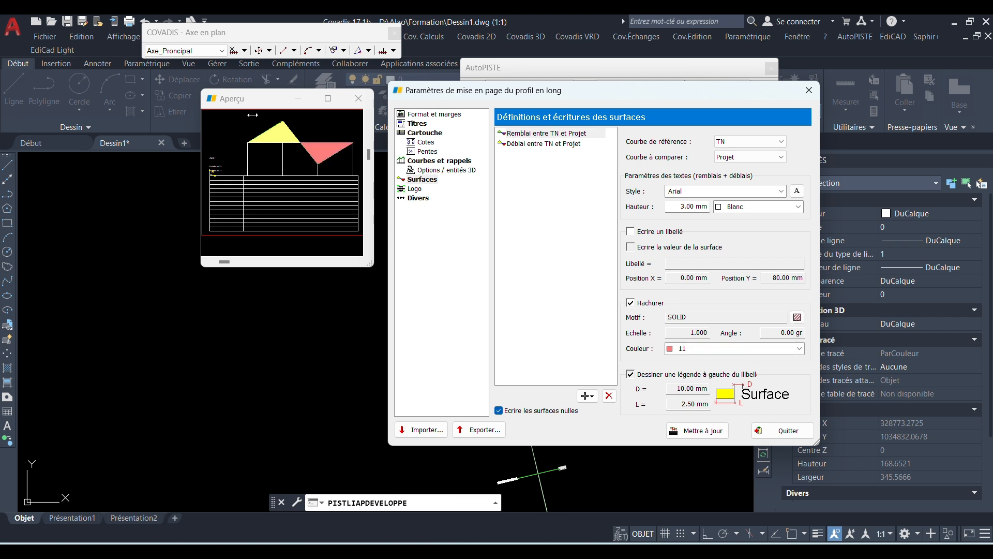
{"action": "left_click", "coordinate": [523, 143]}
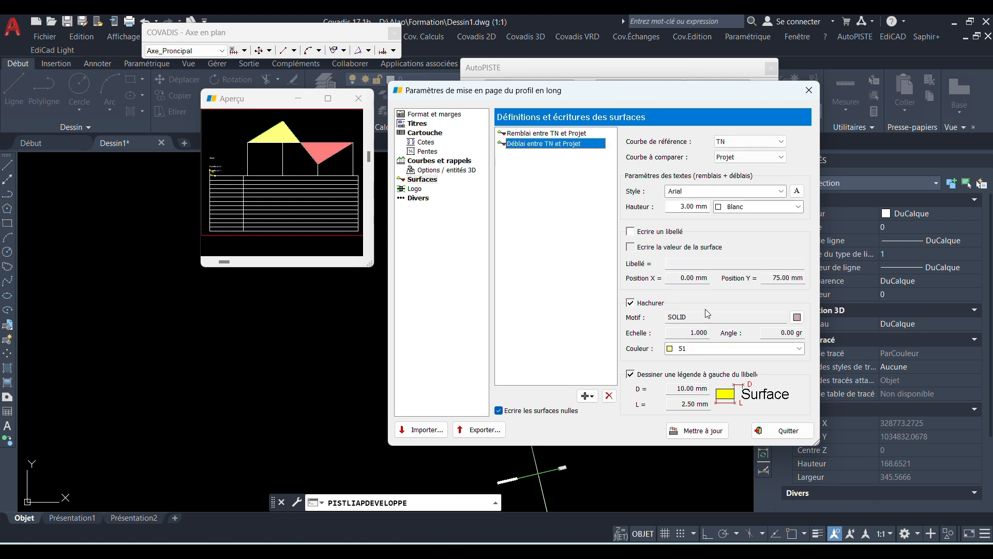
Check the Déblai surface by toggling its hatching in the preview and looking through the available reference curves
{"action": "left_click", "coordinate": [642, 305]}
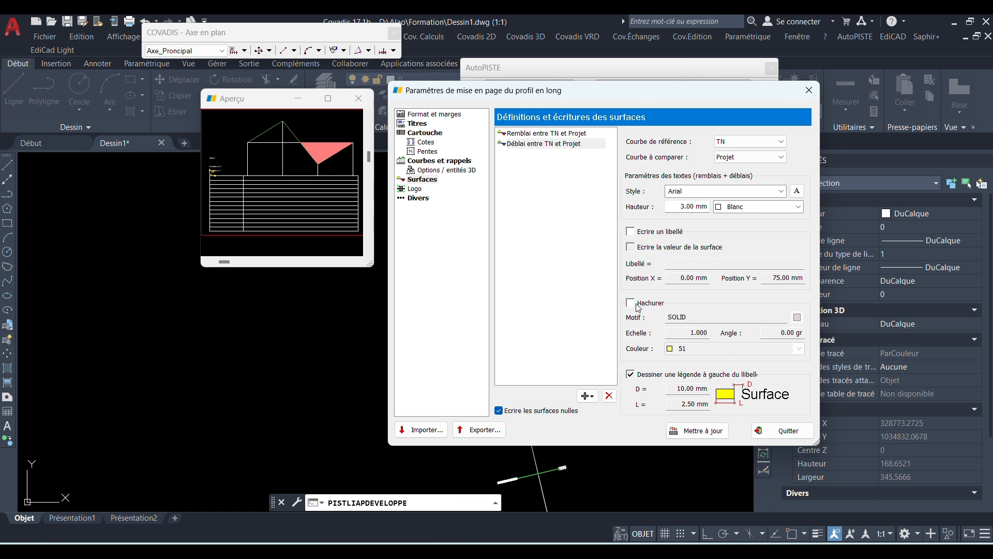
{"action": "left_click", "coordinate": [631, 303]}
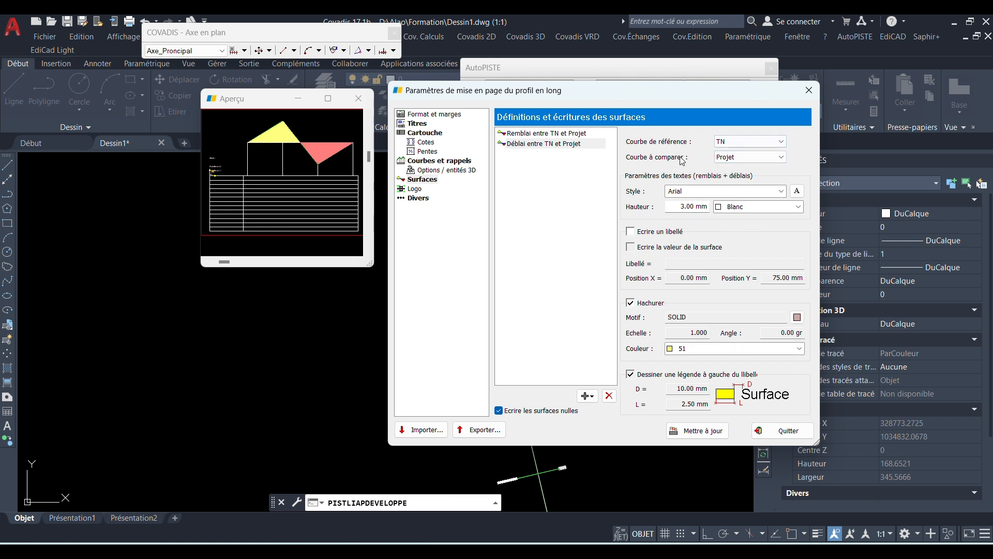
{"action": "left_click", "coordinate": [762, 143]}
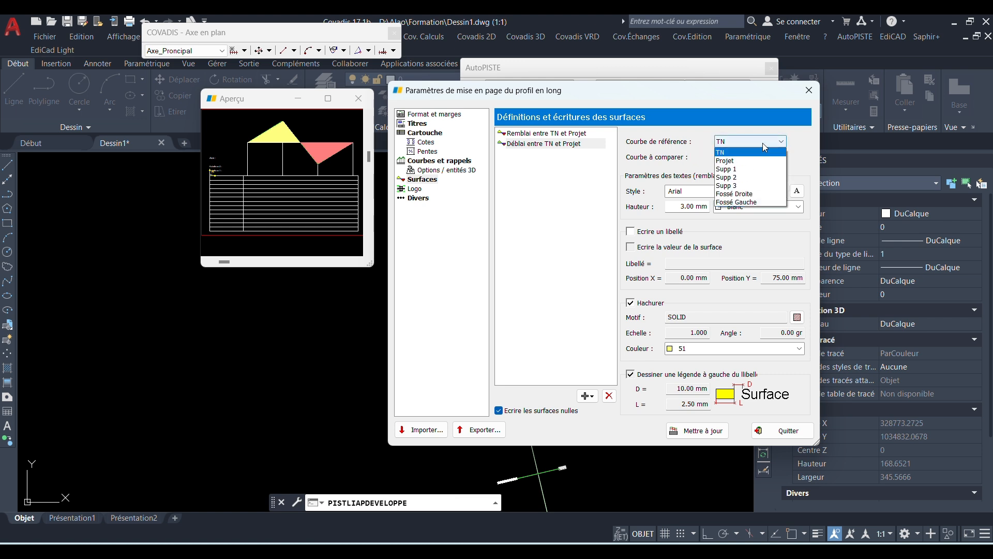
{"action": "left_click", "coordinate": [763, 143]}
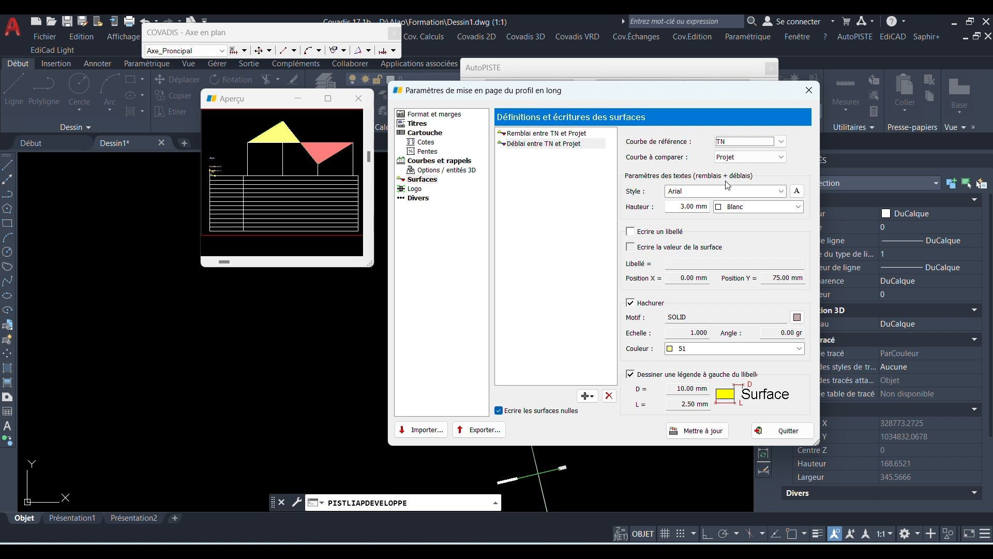
Review the logo settings, toggling the logo's insertion to locate it in the preview and leaving it enabled
{"action": "left_click", "coordinate": [415, 190]}
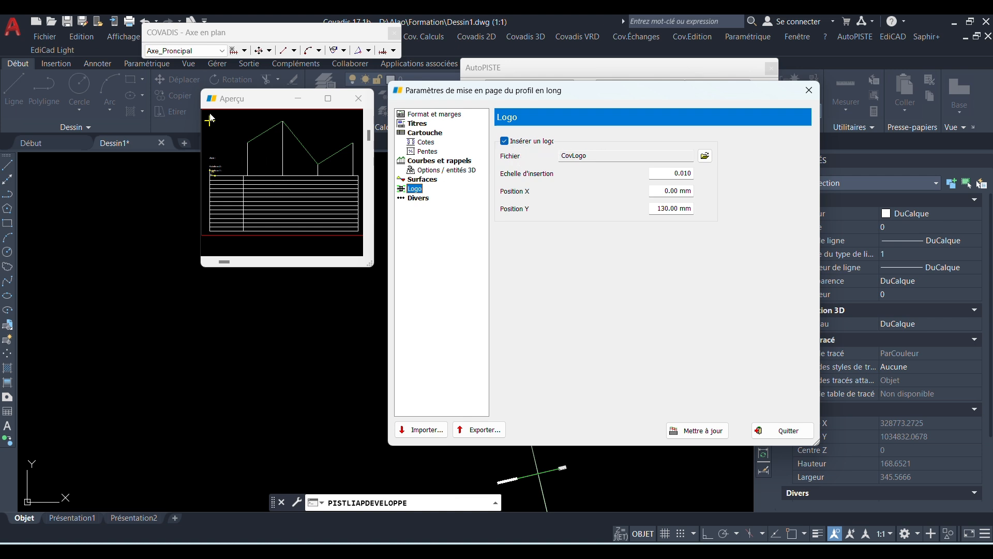
{"action": "left_click", "coordinate": [505, 141]}
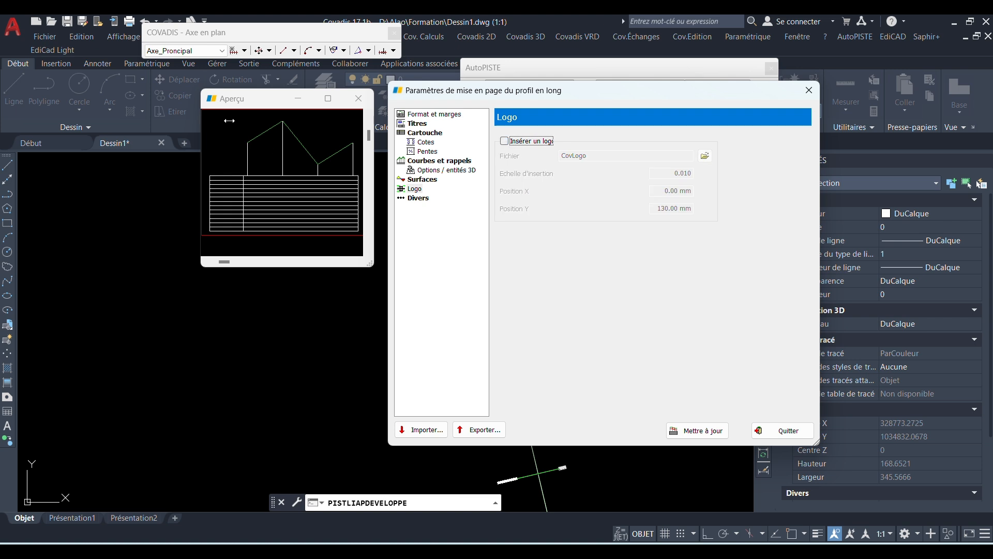
{"action": "left_click", "coordinate": [510, 142]}
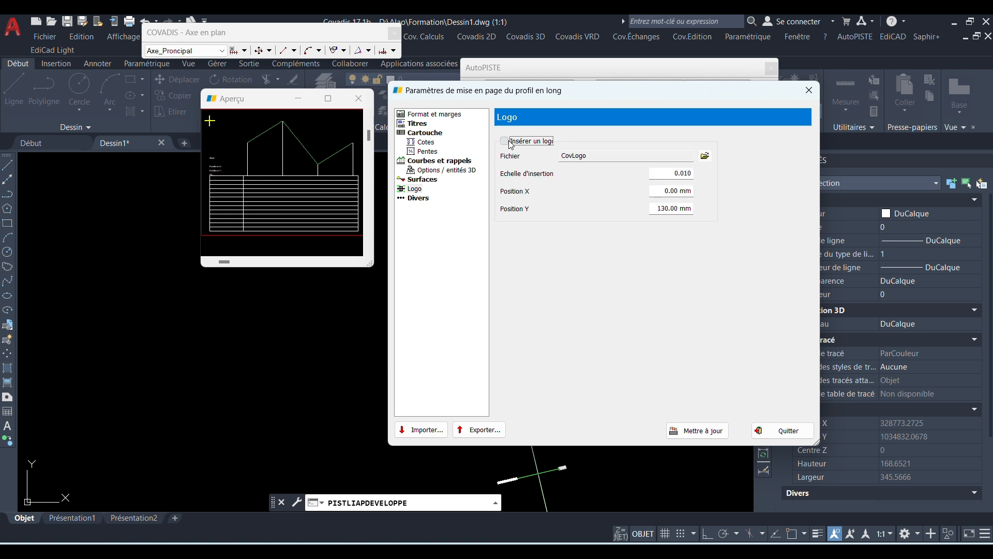
{"action": "left_click", "coordinate": [505, 142]}
{"action": "left_click", "coordinate": [505, 142]}
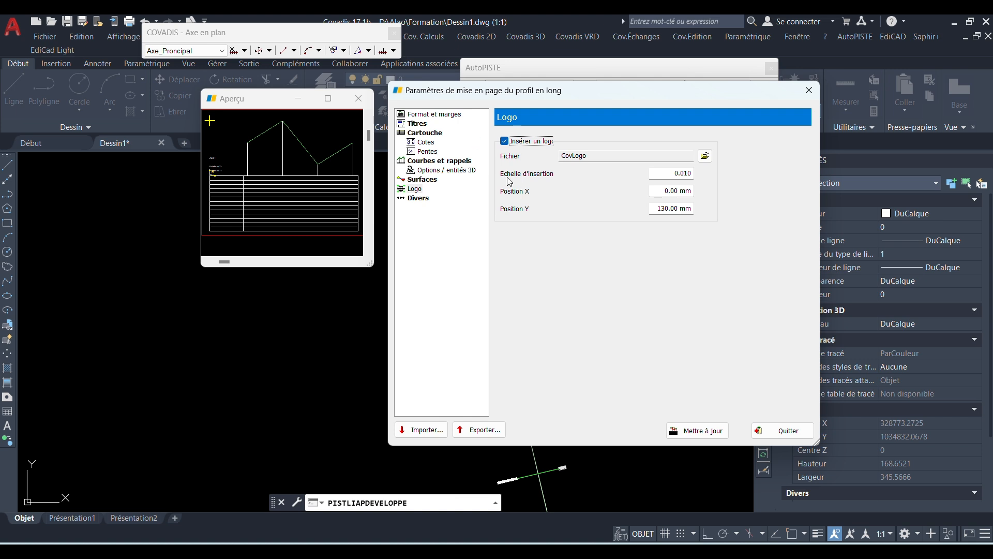
Review the miscellaneous layer names and altitude decimals, and update the profile's layout parameters
{"action": "left_click", "coordinate": [418, 198]}
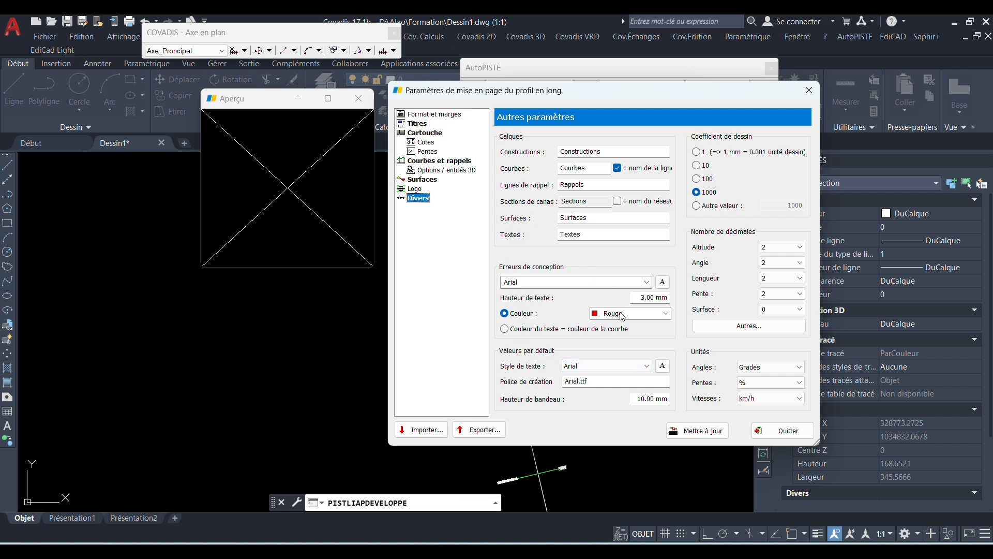
{"action": "left_click", "coordinate": [773, 252]}
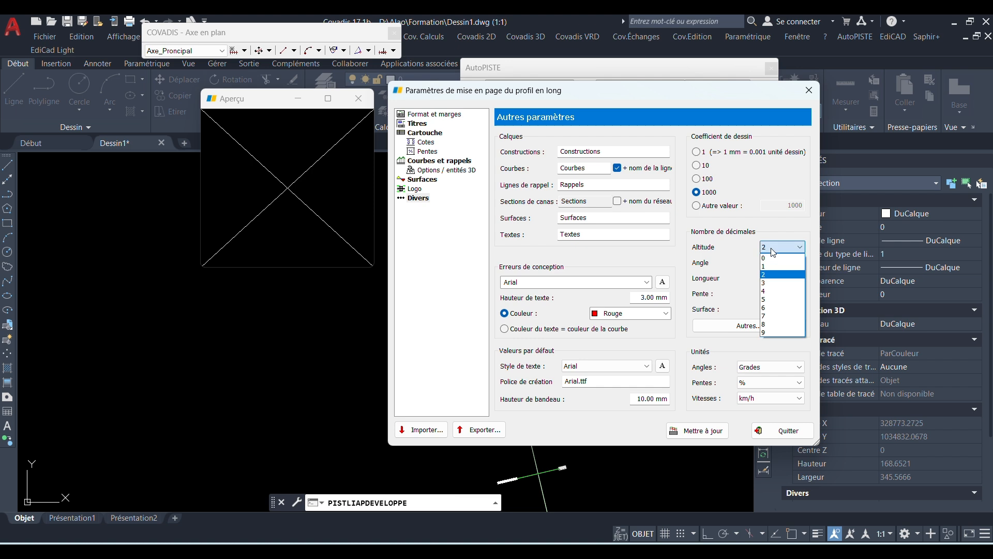
{"action": "left_click", "coordinate": [784, 228]}
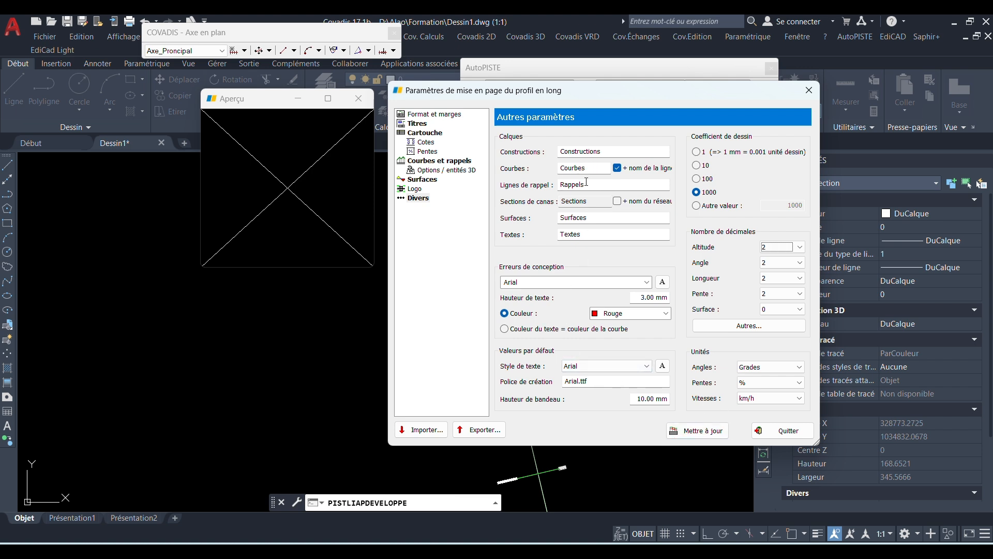
{"action": "left_click", "coordinate": [627, 186]}
{"action": "double_click", "coordinate": [593, 220]}
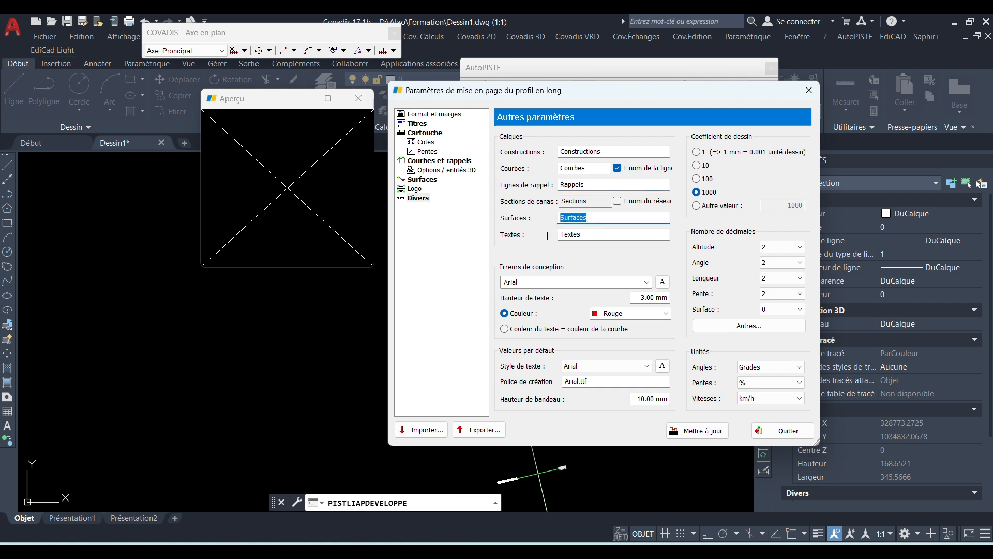
{"action": "left_click", "coordinate": [589, 218]}
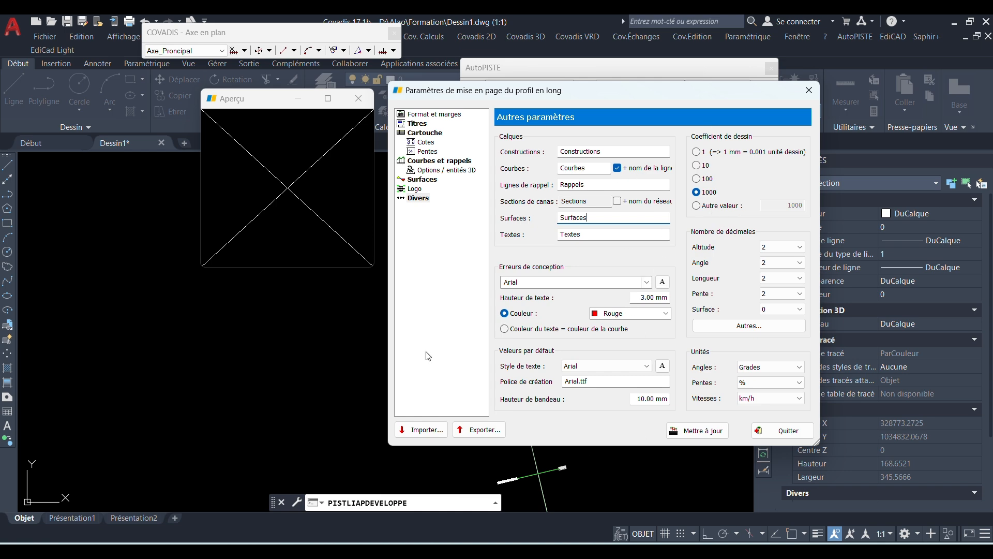
{"action": "left_click", "coordinate": [698, 433]}
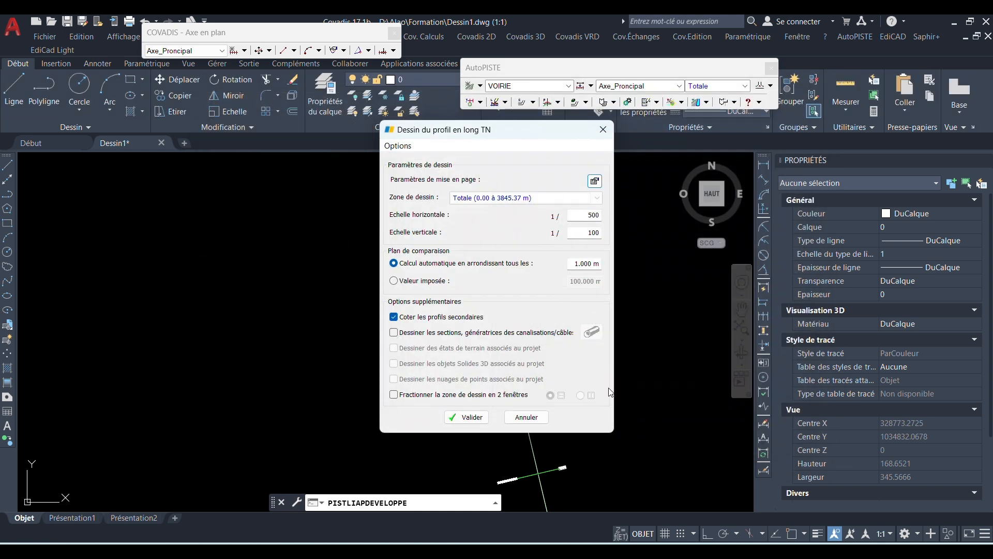
Draw the TN longitudinal profile with a horizontal scale of 1/1000, placing its format in the empty area east of the axis
{"action": "left_click_drag", "start_coordinate": [592, 217], "coordinate": [577, 222]}
{"action": "type", "text": "10"}
{"action": "left_click", "coordinate": [486, 417]}
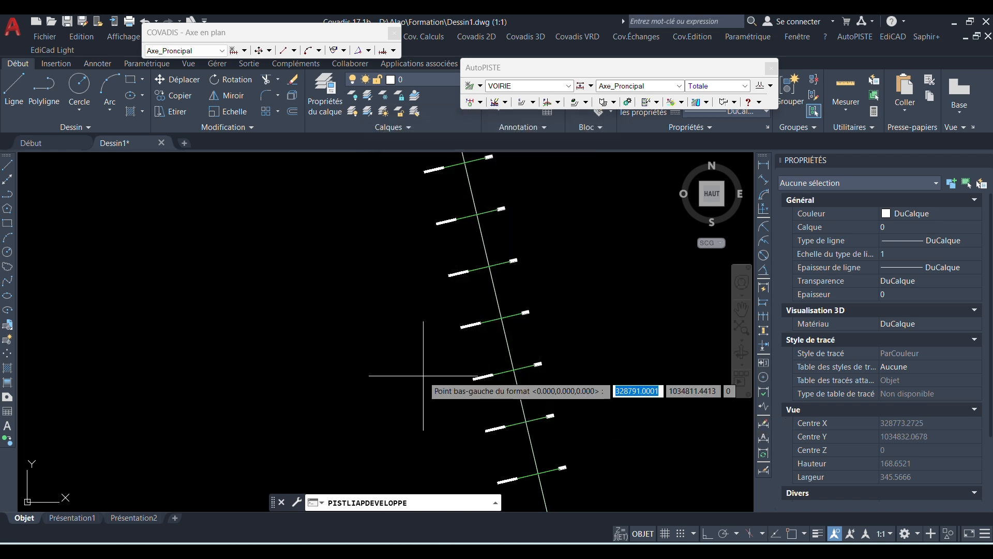
{"action": "scroll", "coordinate": [221, 315], "scroll_direction": "down", "scroll_amount": 4}
{"action": "left_click", "coordinate": [509, 276]}
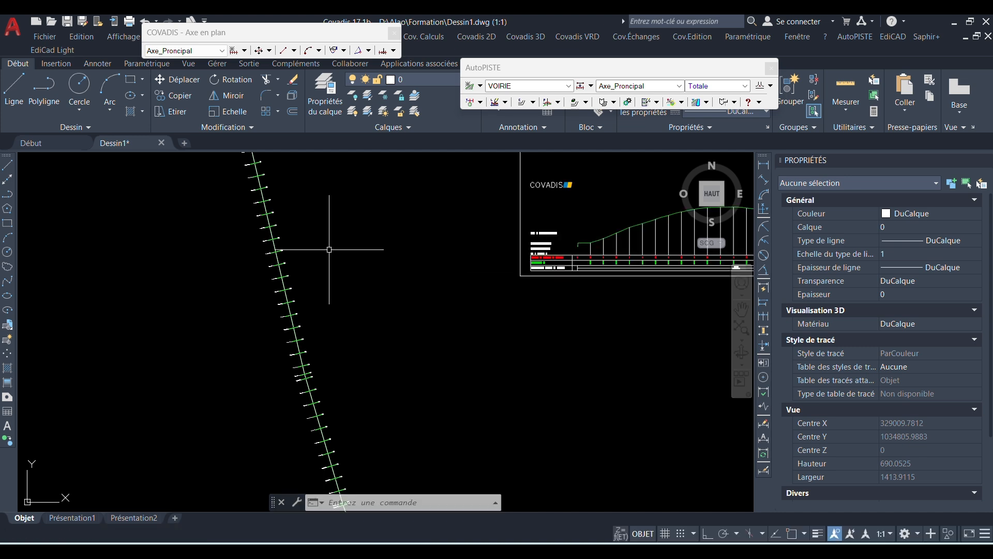
Examine the drawn longitudinal profile, from its overall extent to the logo, titles and cartouche bands
{"action": "scroll", "coordinate": [328, 248], "scroll_direction": "down", "scroll_amount": 5}
{"action": "scroll", "coordinate": [441, 241], "scroll_direction": "up", "scroll_amount": 2}
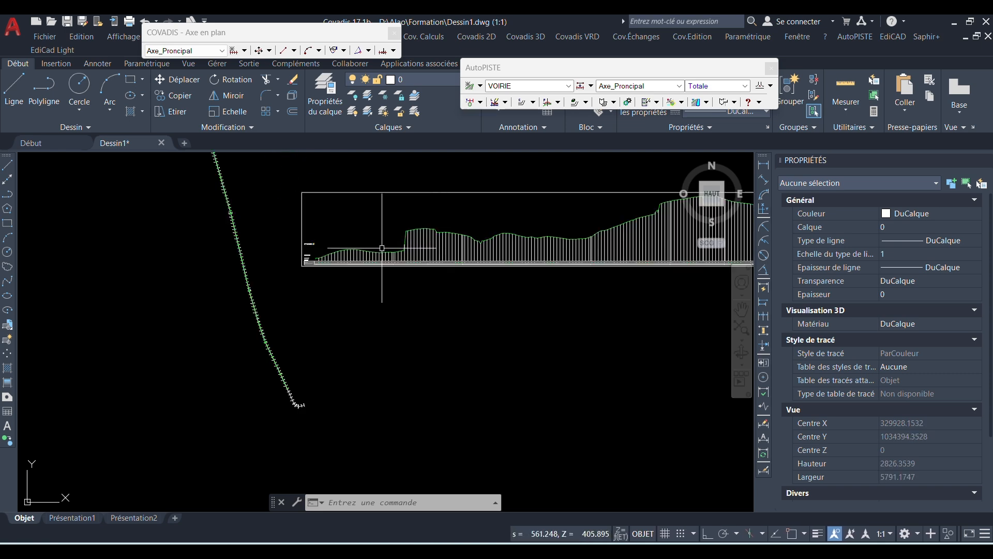
{"action": "scroll", "coordinate": [332, 258], "scroll_direction": "down", "scroll_amount": 2}
{"action": "scroll", "coordinate": [404, 258], "scroll_direction": "up", "scroll_amount": 3}
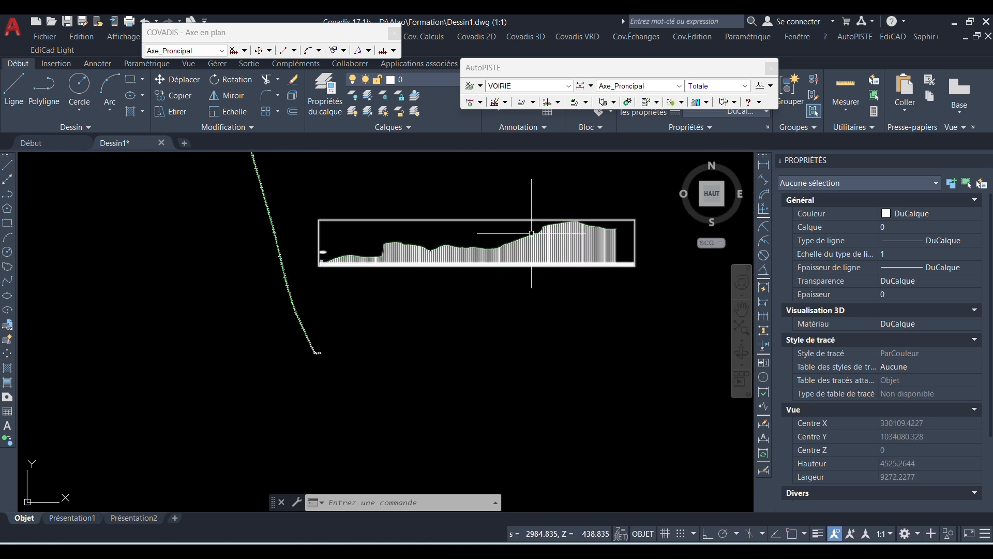
{"action": "scroll", "coordinate": [279, 282], "scroll_direction": "up", "scroll_amount": 4}
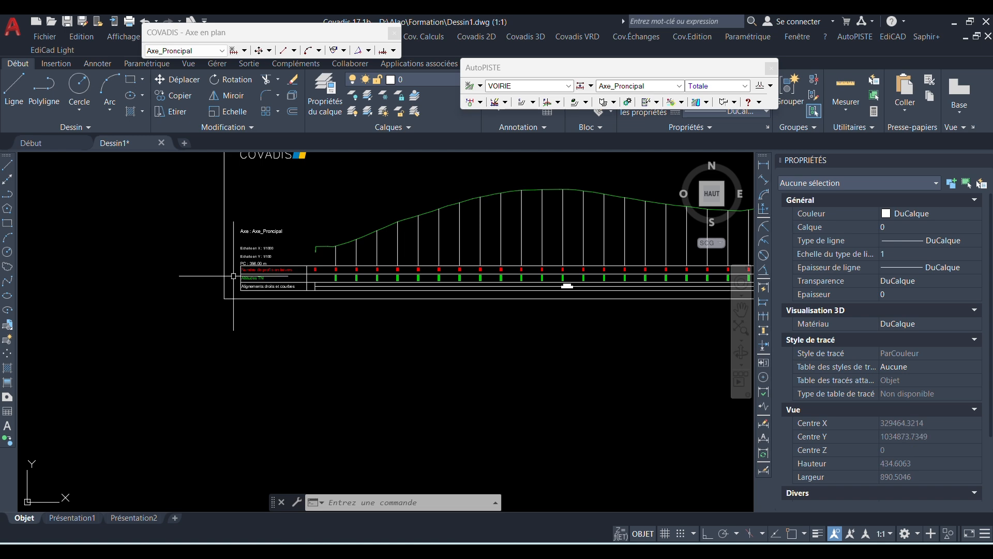
{"action": "scroll", "coordinate": [233, 351], "scroll_direction": "down", "scroll_amount": 3}
{"action": "scroll", "coordinate": [271, 310], "scroll_direction": "up", "scroll_amount": 2}
{"action": "scroll", "coordinate": [307, 346], "scroll_direction": "down", "scroll_amount": 5}
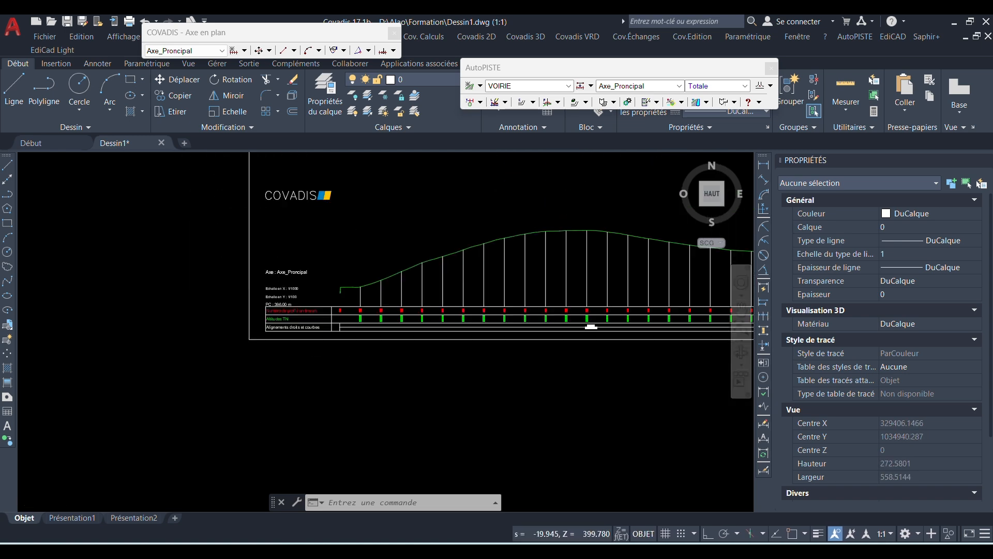
{"action": "scroll", "coordinate": [326, 265], "scroll_direction": "up", "scroll_amount": 3}
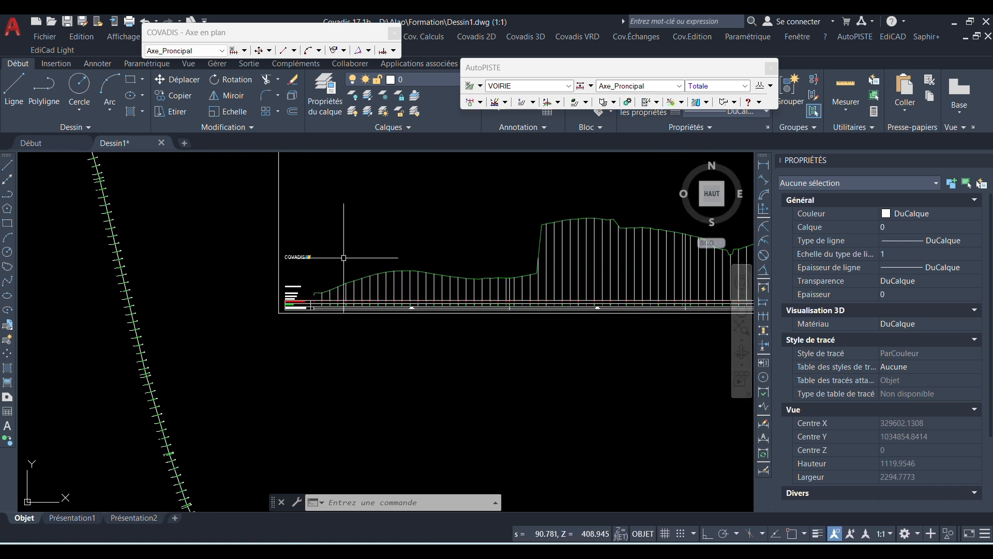
{"action": "scroll", "coordinate": [342, 228], "scroll_direction": "down", "scroll_amount": 2}
{"action": "scroll", "coordinate": [406, 254], "scroll_direction": "down", "scroll_amount": 2}
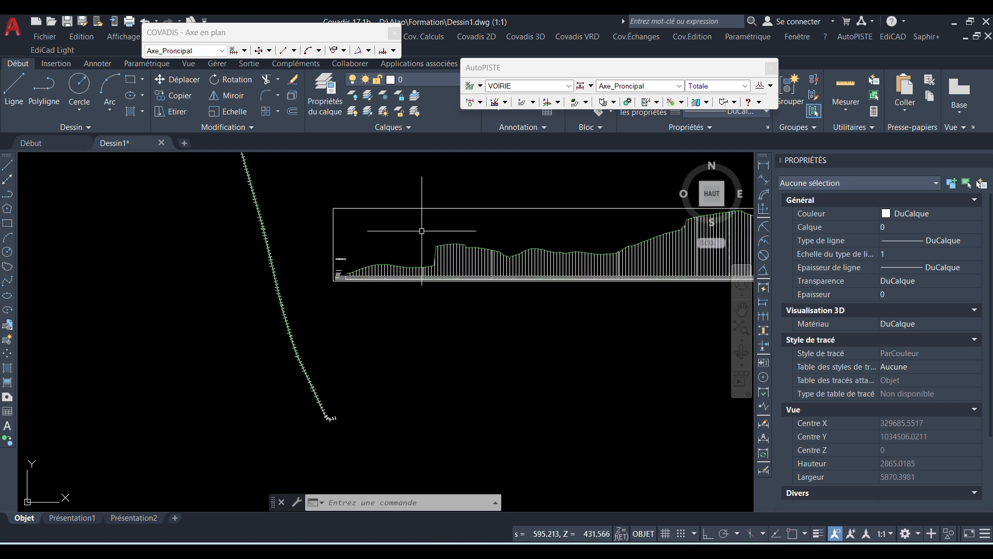
{"action": "scroll", "coordinate": [407, 290], "scroll_direction": "down", "scroll_amount": 2}
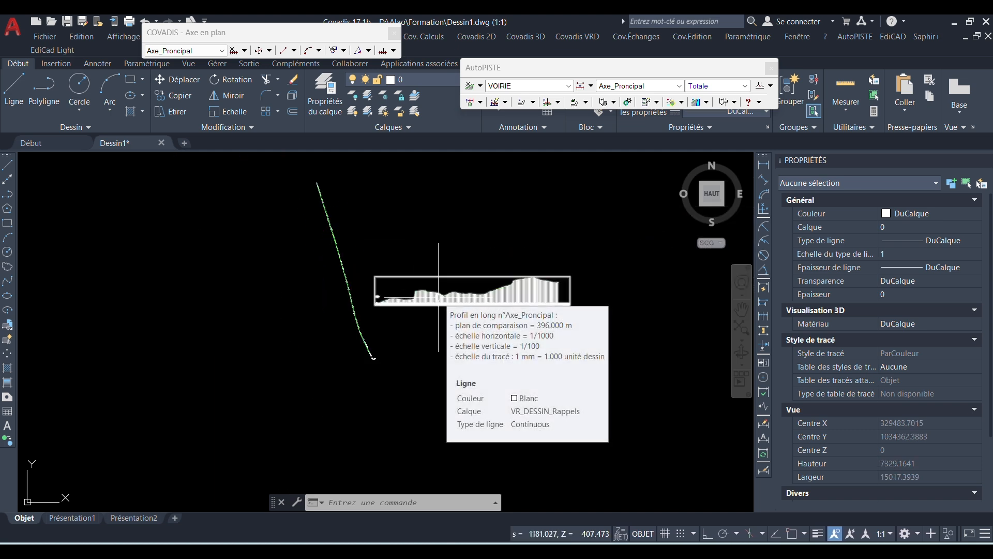